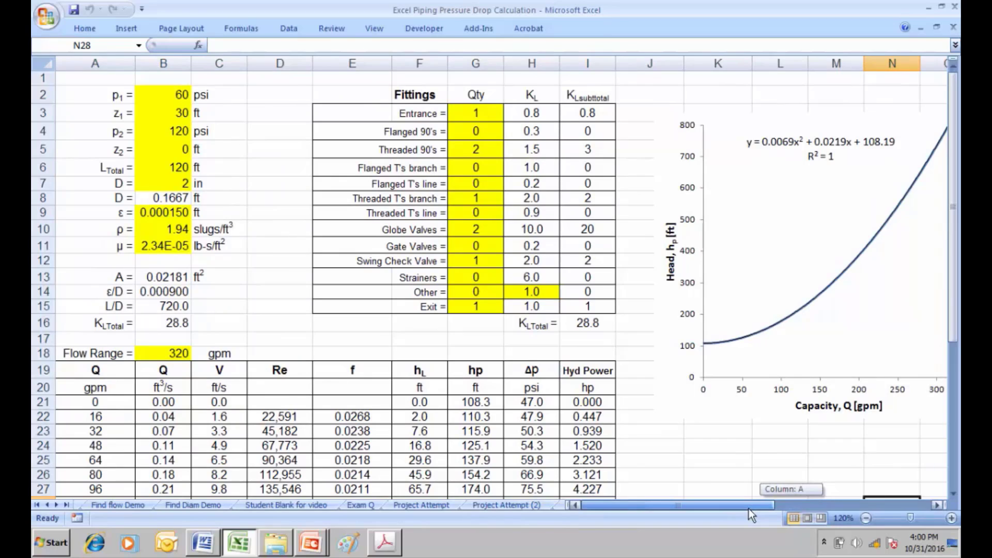
# Step: Switch to Lecture 28.pdf in Acrobat and take a snapshot of the pump curve graph on page 3, including its data table
pyautogui.moveTo(753, 515); pyautogui.dragTo(752, 515)
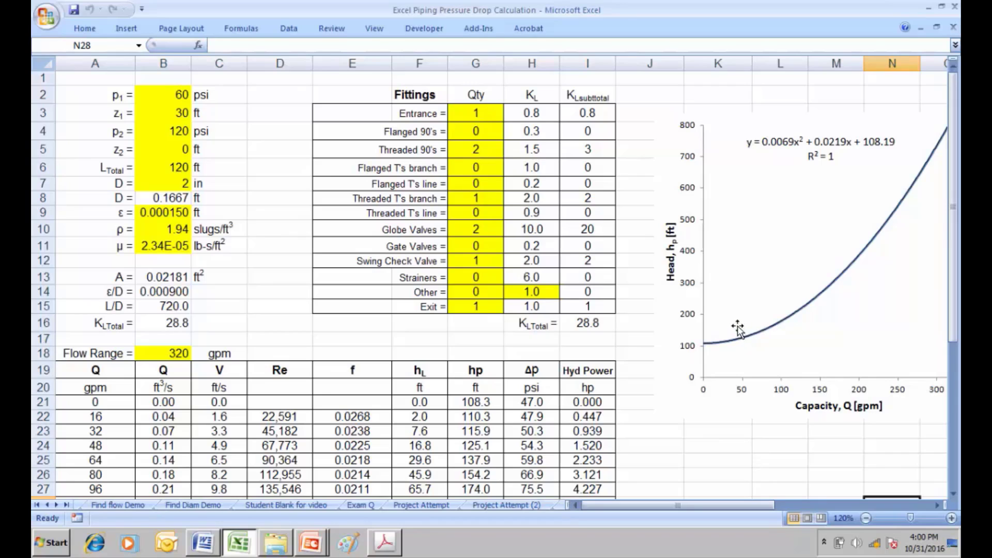
pyautogui.click(391, 549)
pyautogui.scroll(12, 418, 409)
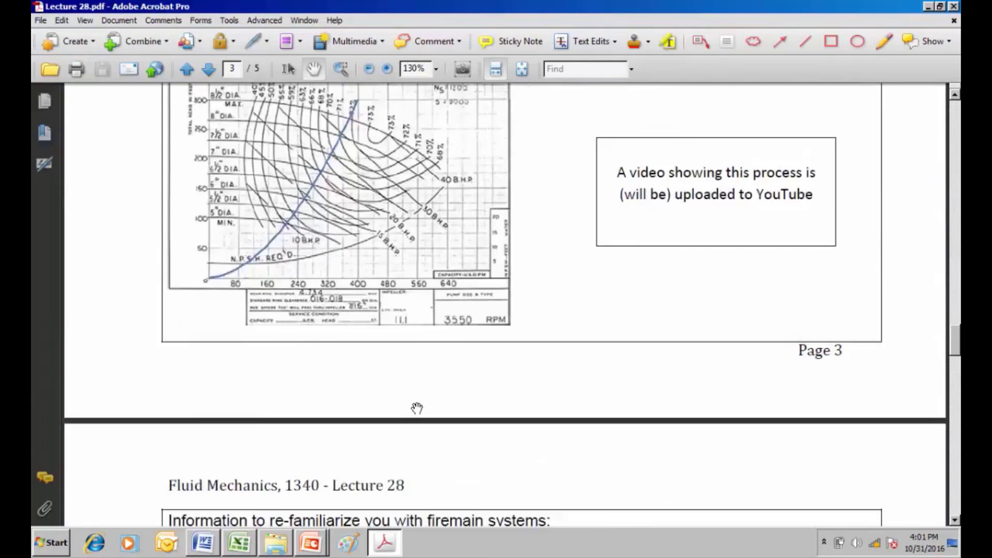
pyautogui.scroll(15, 417, 408)
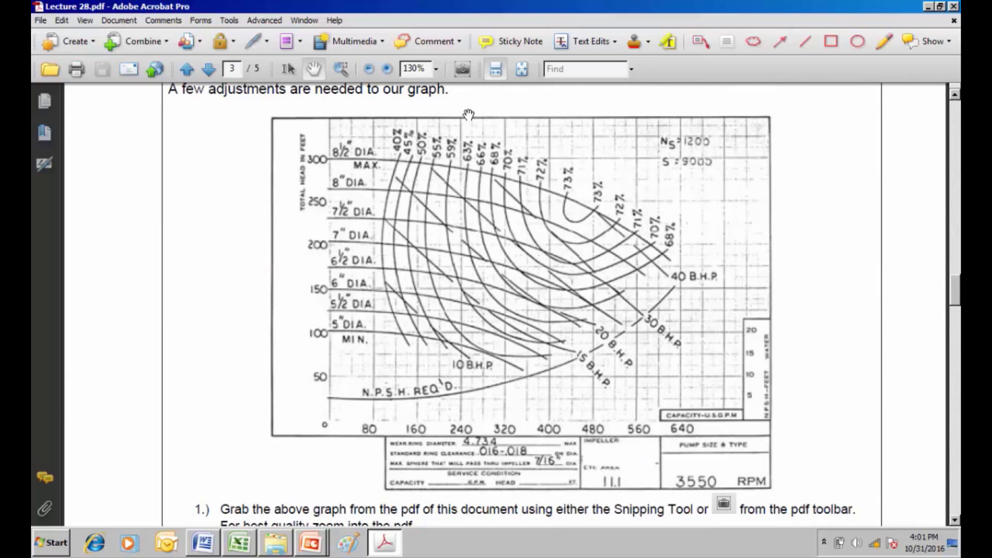
pyautogui.click(463, 71)
pyautogui.moveTo(263, 112); pyautogui.dragTo(779, 492)
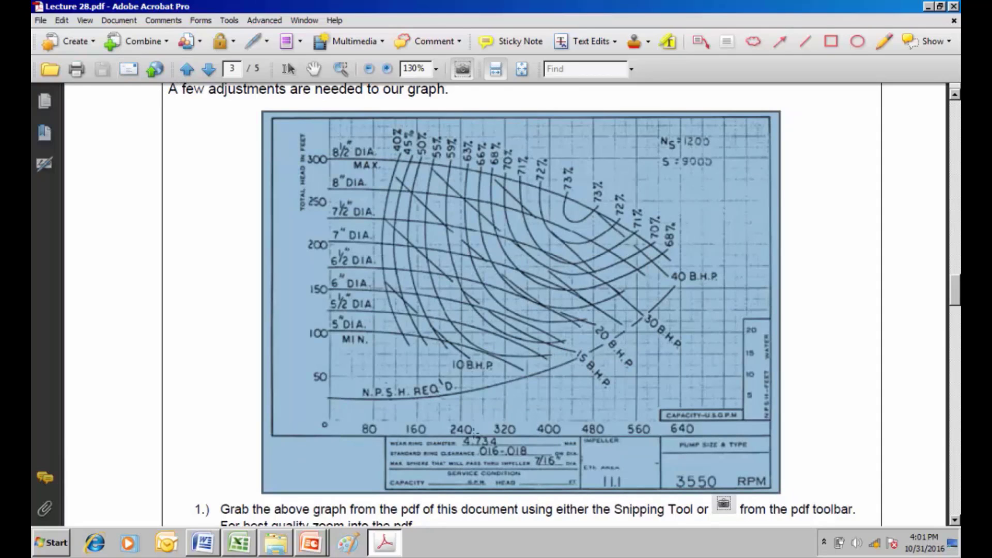
# Step: Switch to the Excel piping pressure drop workbook and paste the pump curve snapshot at cell J2
pyautogui.click(250, 544)
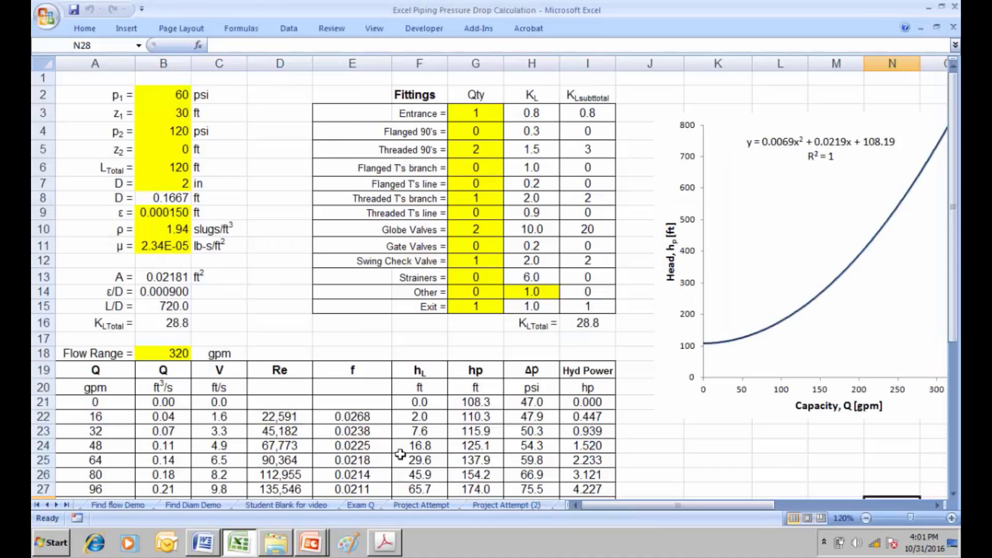
pyautogui.click(635, 97)
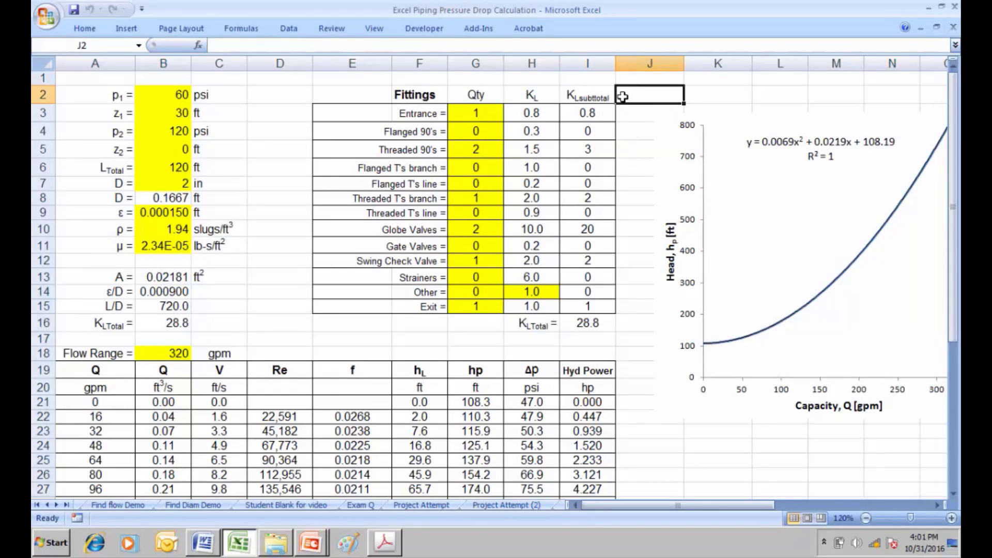
pyautogui.hotkey('ctrl', 'v')
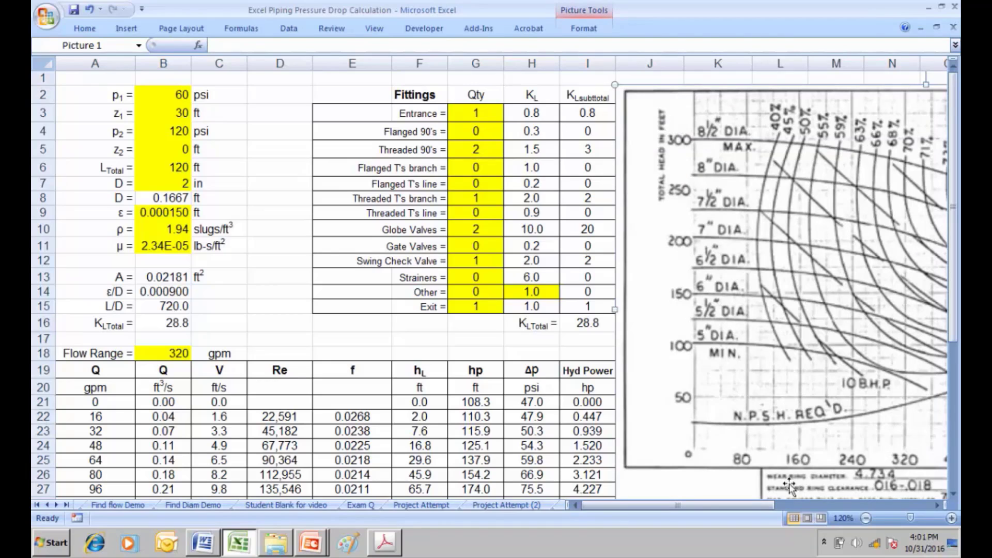
# Step: Send the pasted pump curve picture to the back, behind the system curve chart
pyautogui.moveTo(763, 512); pyautogui.dragTo(827, 512)
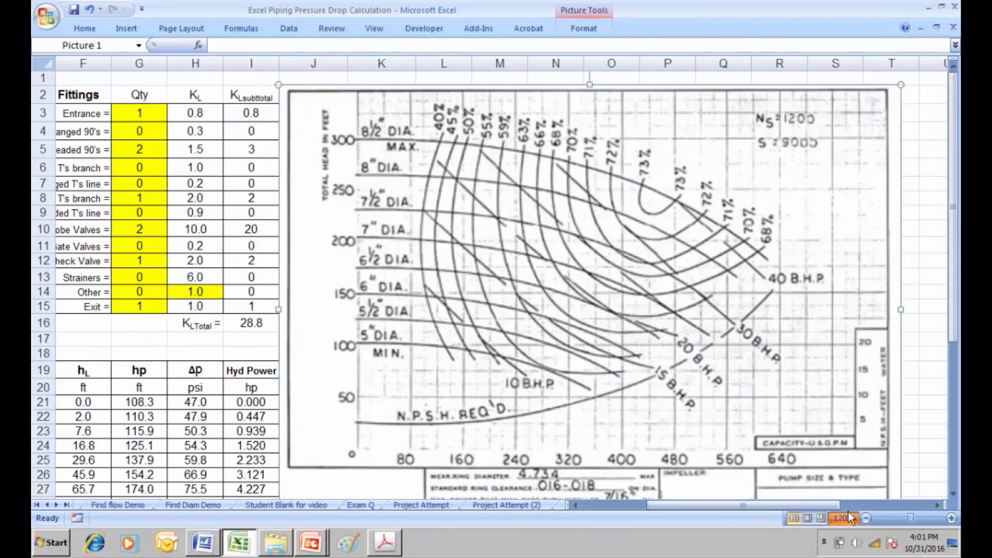
pyautogui.click(848, 518)
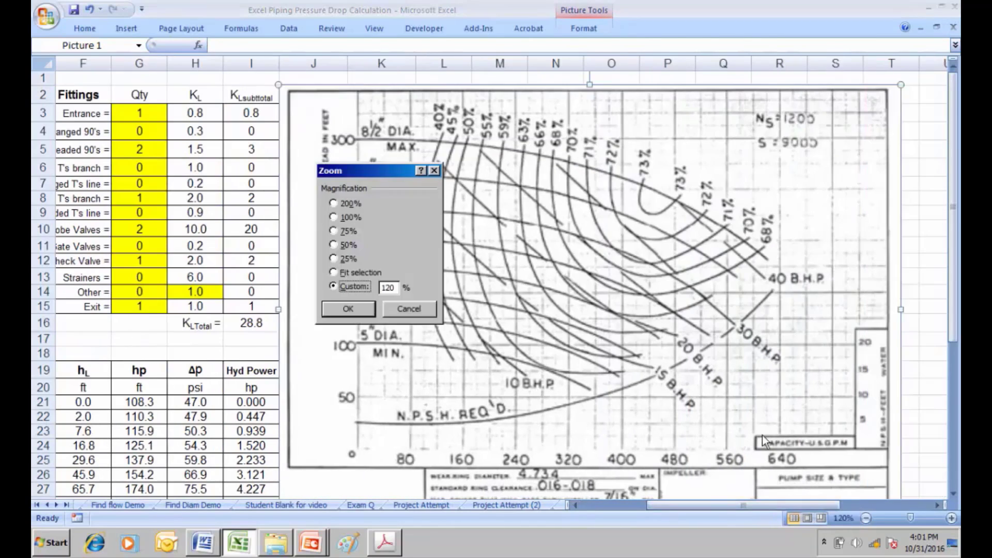
pyautogui.click(427, 309)
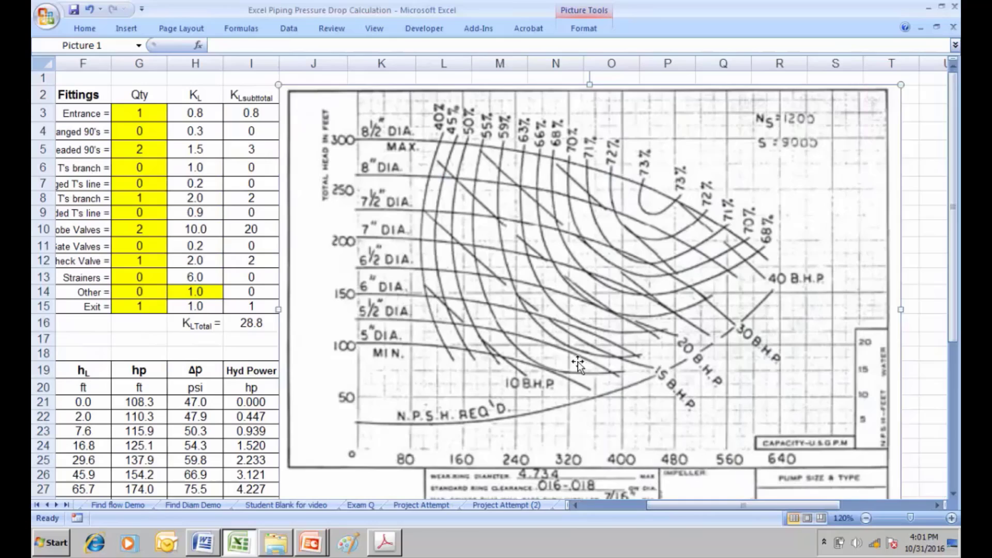
pyautogui.rightClick(567, 268)
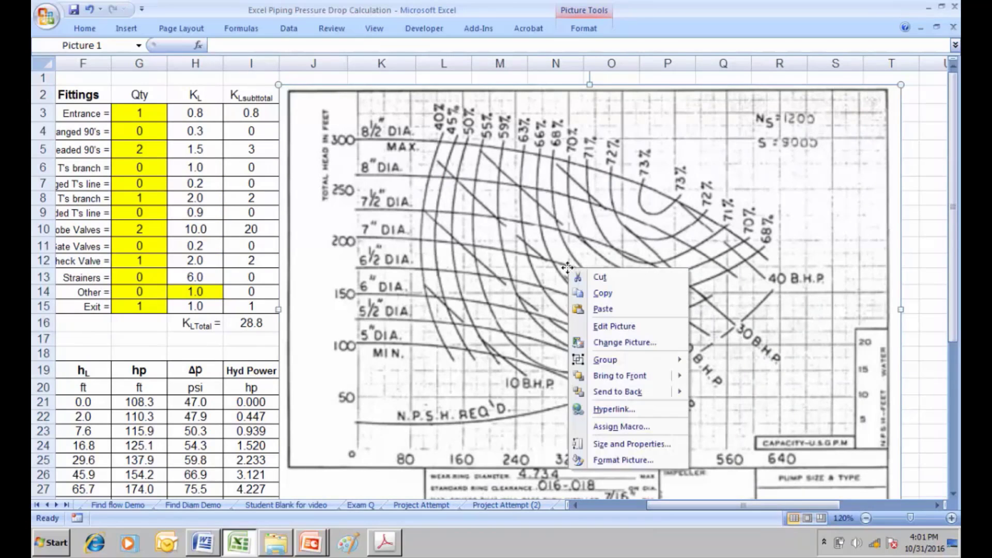
pyautogui.click(616, 393)
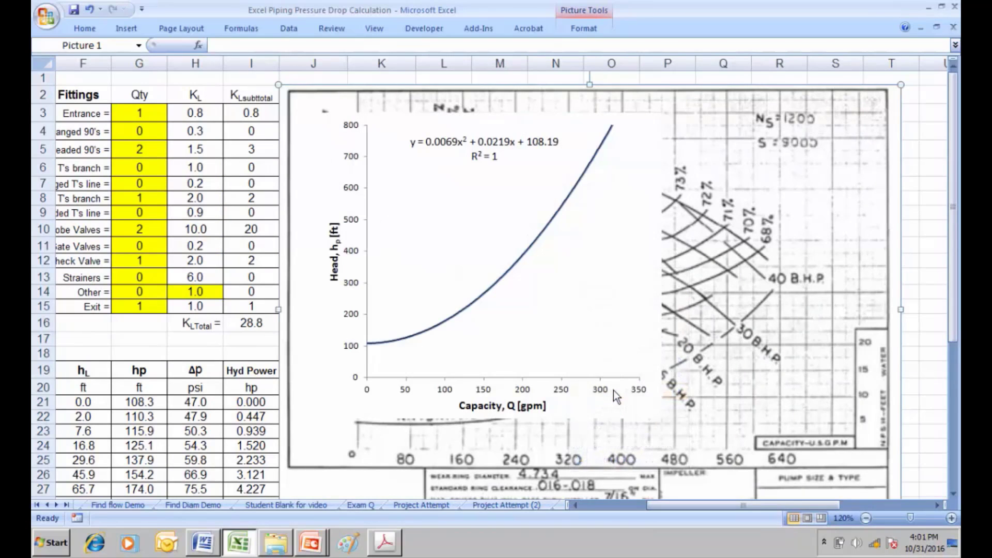
# Step: Enlarge and reposition the head versus capacity chart so that it covers the entire pump curve picture
pyautogui.click(583, 283)
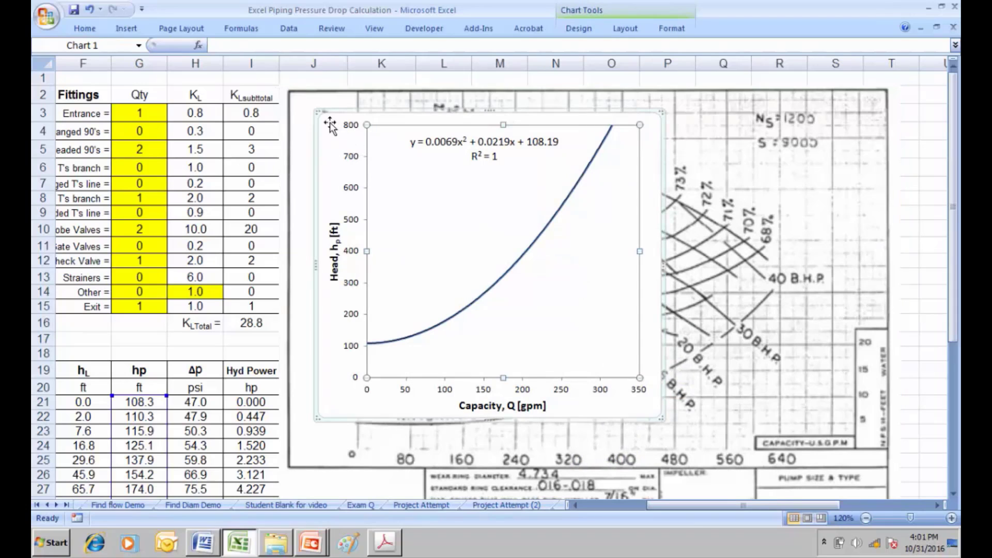
pyautogui.moveTo(320, 110); pyautogui.dragTo(284, 91)
pyautogui.scroll(-2, 465, 227)
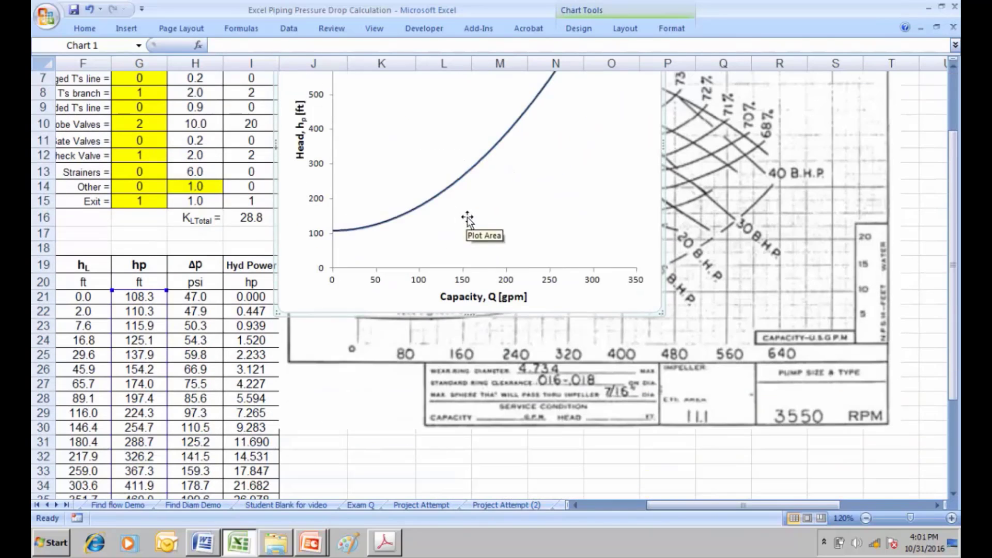
pyautogui.moveTo(740, 361); pyautogui.dragTo(717, 350)
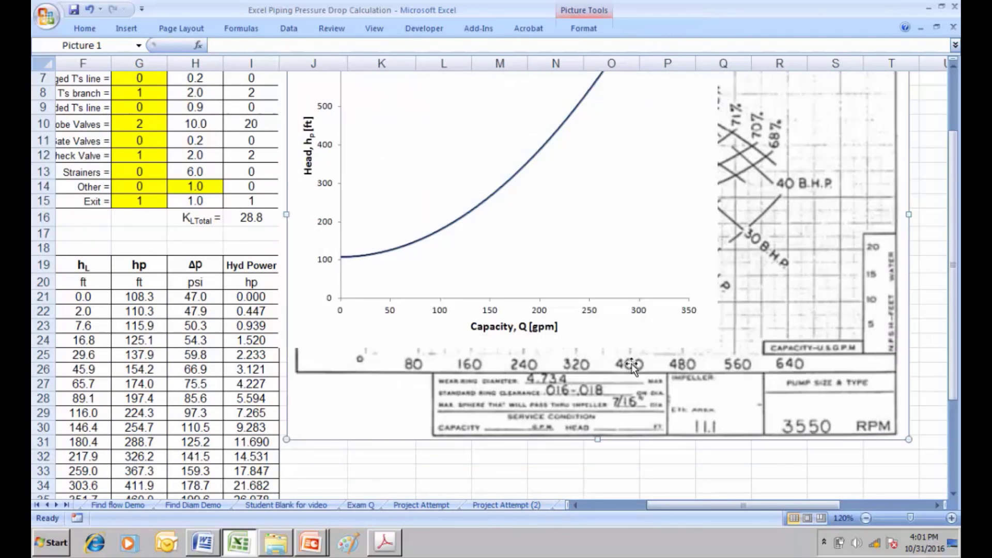
pyautogui.click(282, 239)
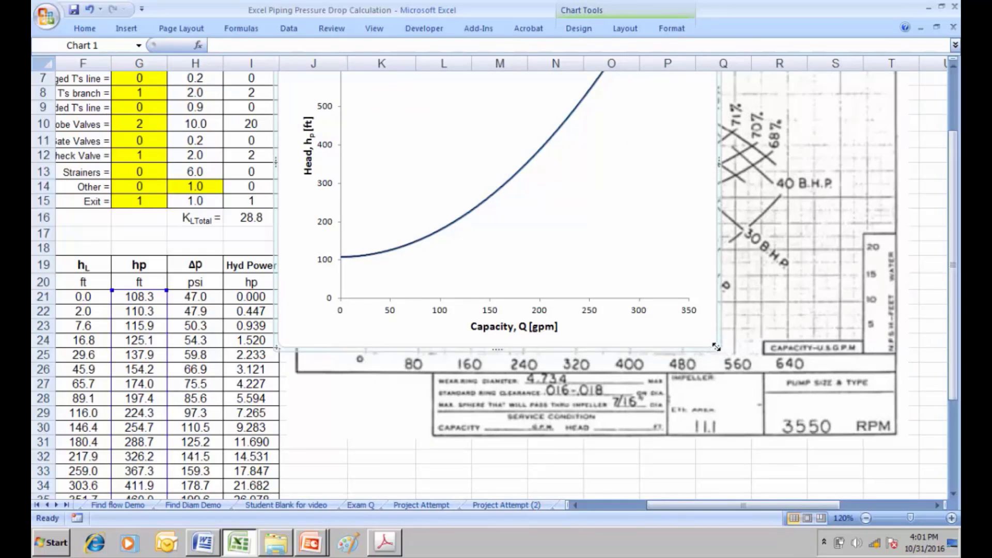
pyautogui.moveTo(716, 347); pyautogui.dragTo(800, 394)
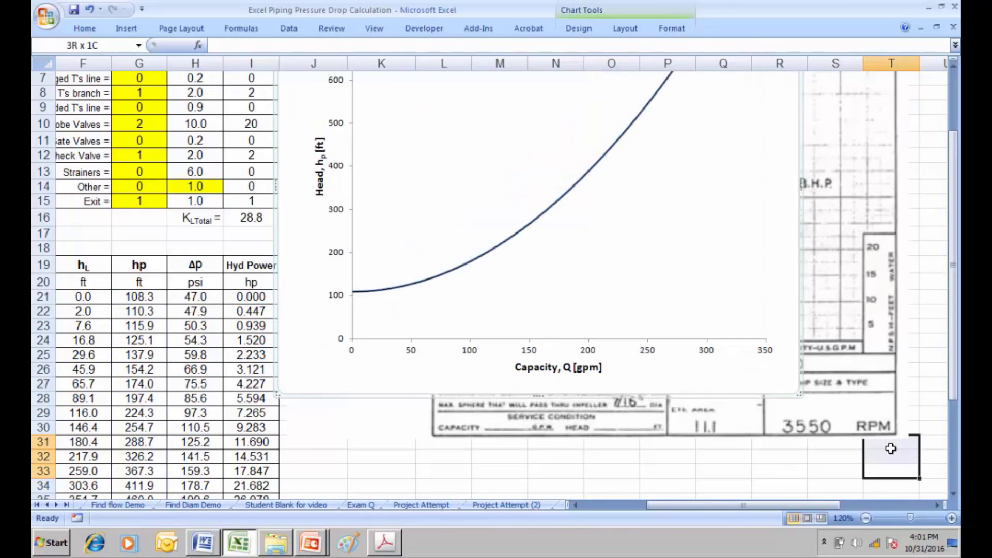
pyautogui.click(912, 467)
pyautogui.click(798, 394)
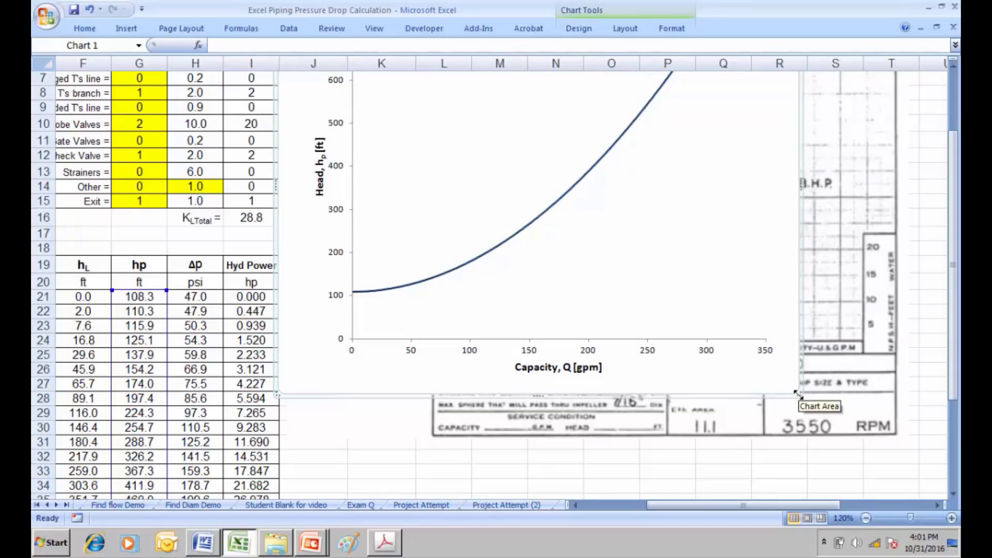
pyautogui.moveTo(797, 394); pyautogui.dragTo(921, 463)
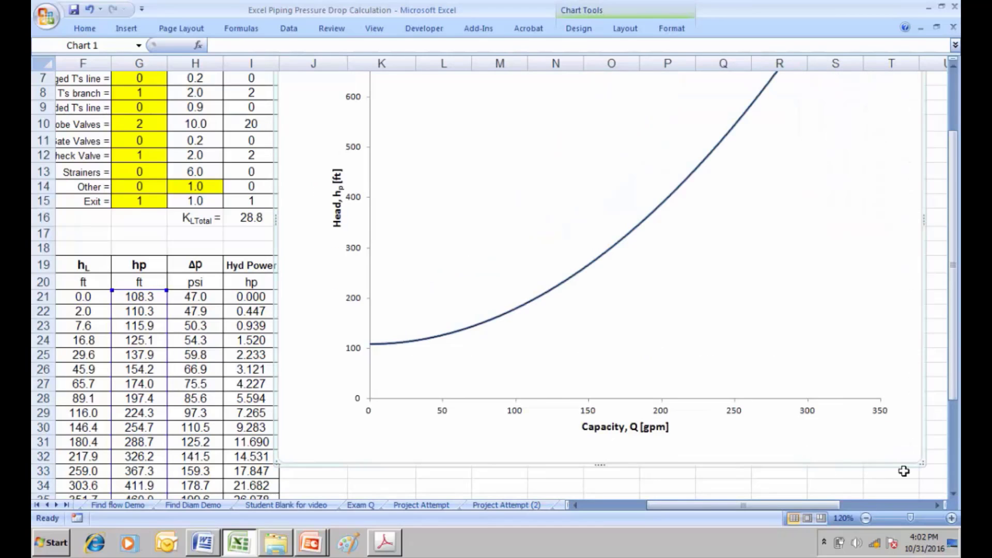
pyautogui.moveTo(874, 456); pyautogui.dragTo(881, 465)
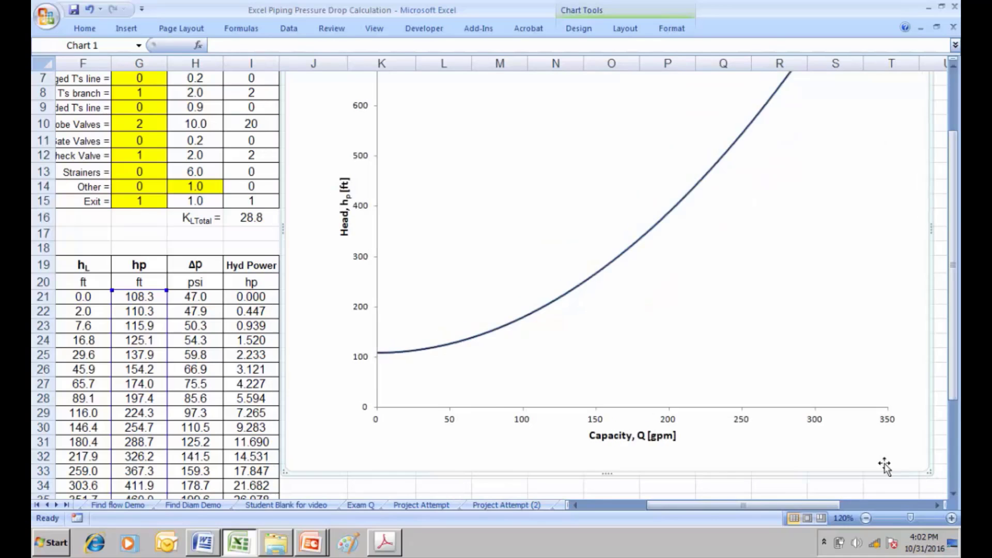
# Step: Reduce the sheet zoom to 100% and set the chart area's fill to No fill
pyautogui.scroll(2, 828, 456)
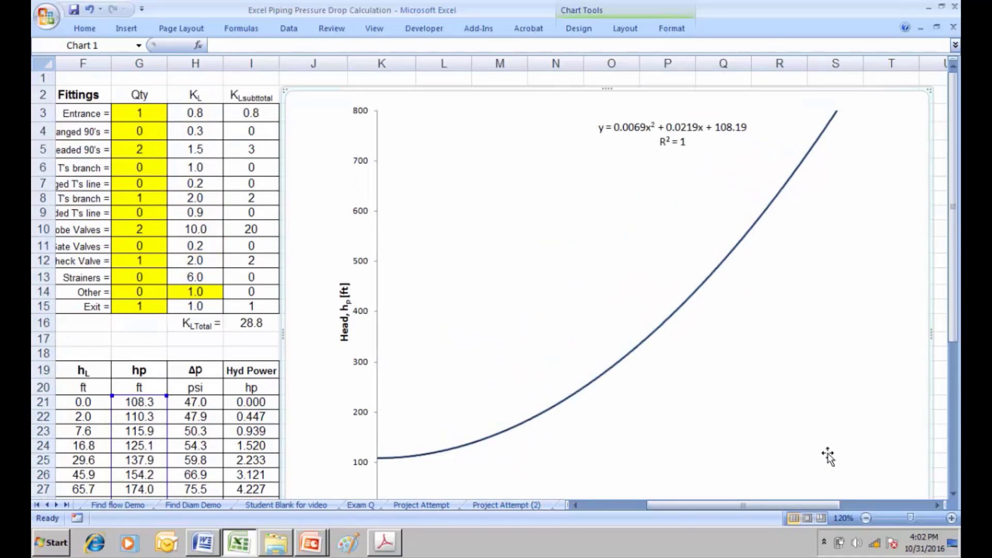
pyautogui.click(867, 518)
pyautogui.click(867, 518)
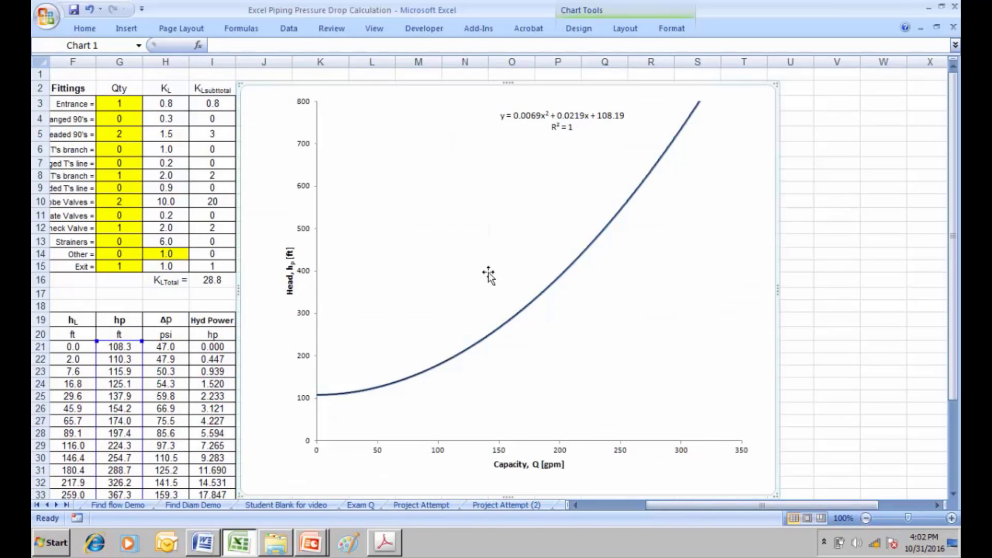
pyautogui.rightClick(259, 83)
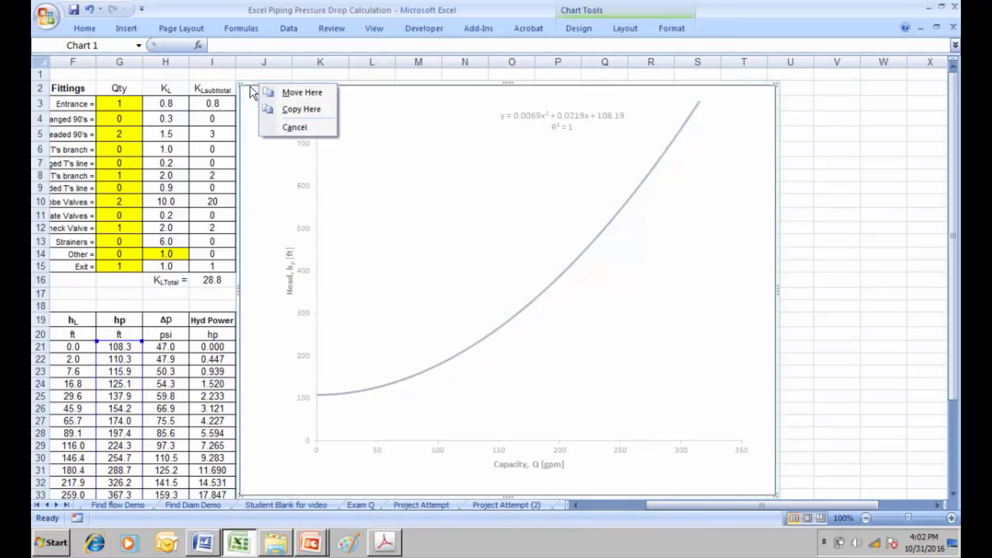
pyautogui.click(250, 86)
pyautogui.rightClick(251, 88)
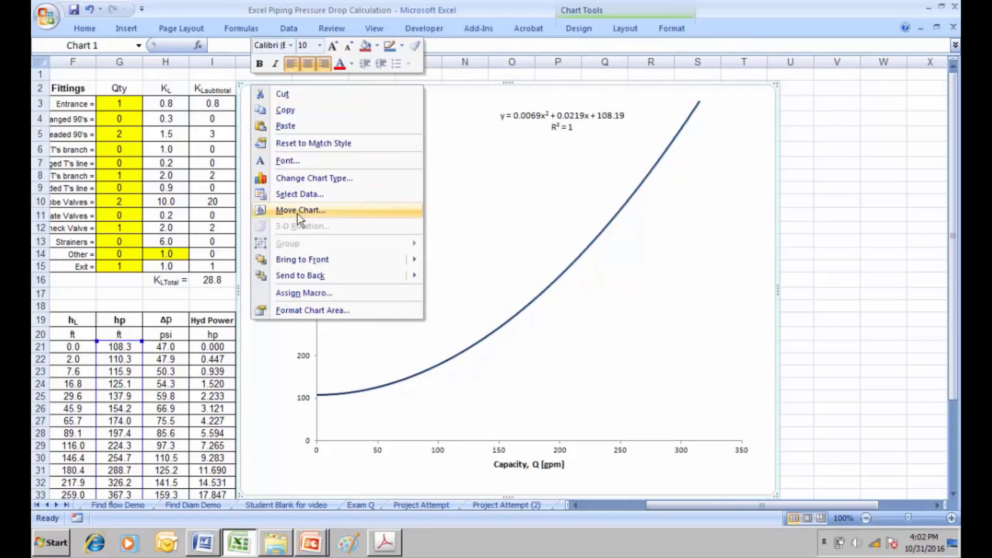
pyautogui.click(314, 310)
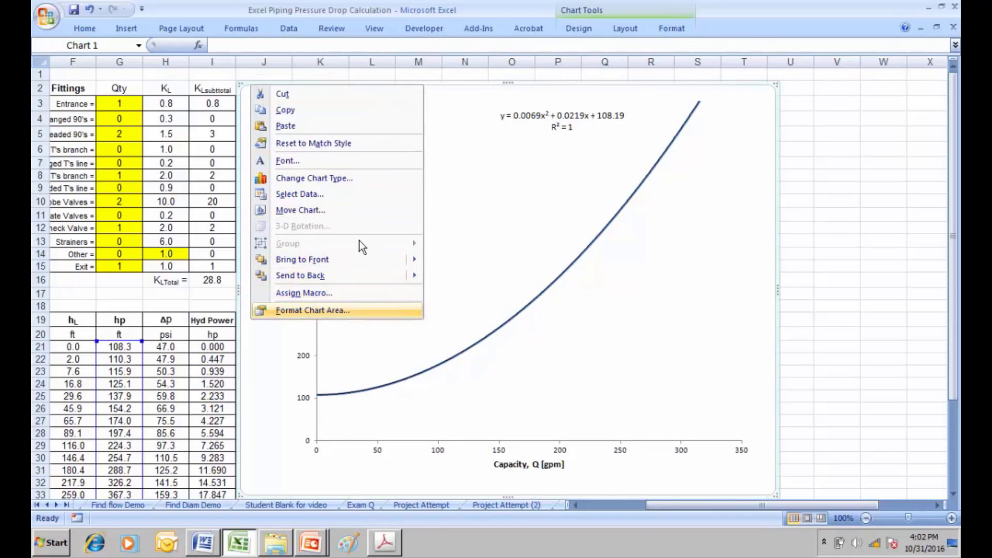
pyautogui.click(438, 119)
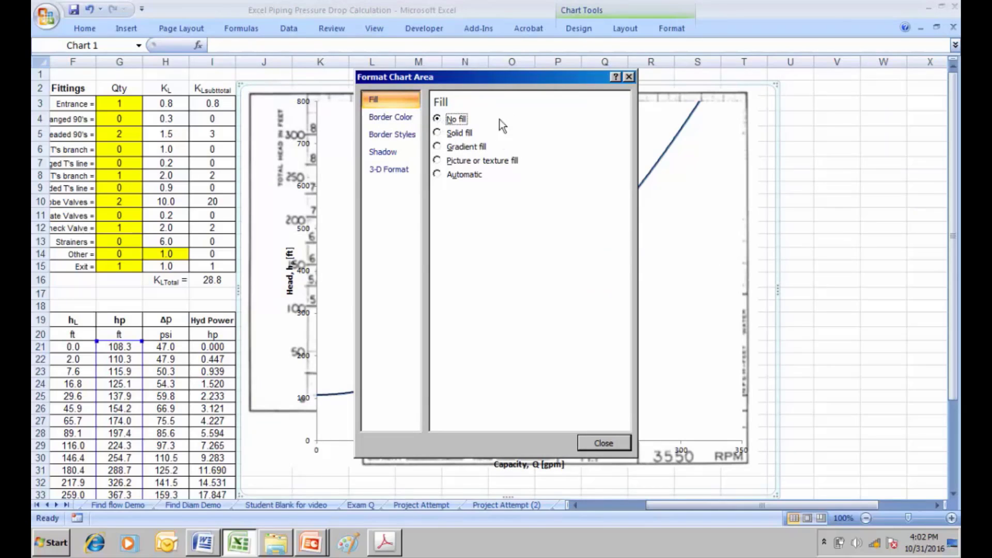
# Step: Set the chart's plot area fill to No fill and close the formatting dialog
pyautogui.click(679, 241)
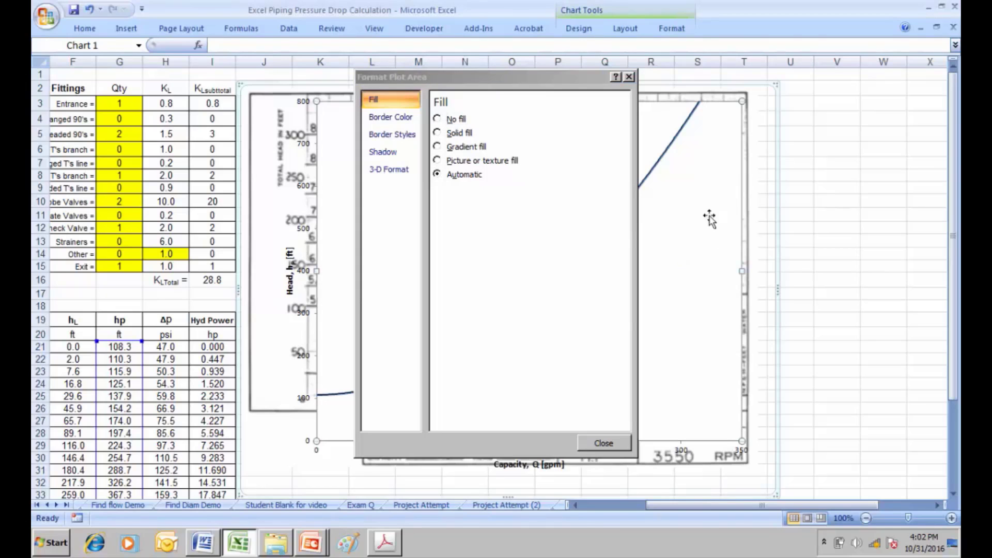
pyautogui.click(437, 119)
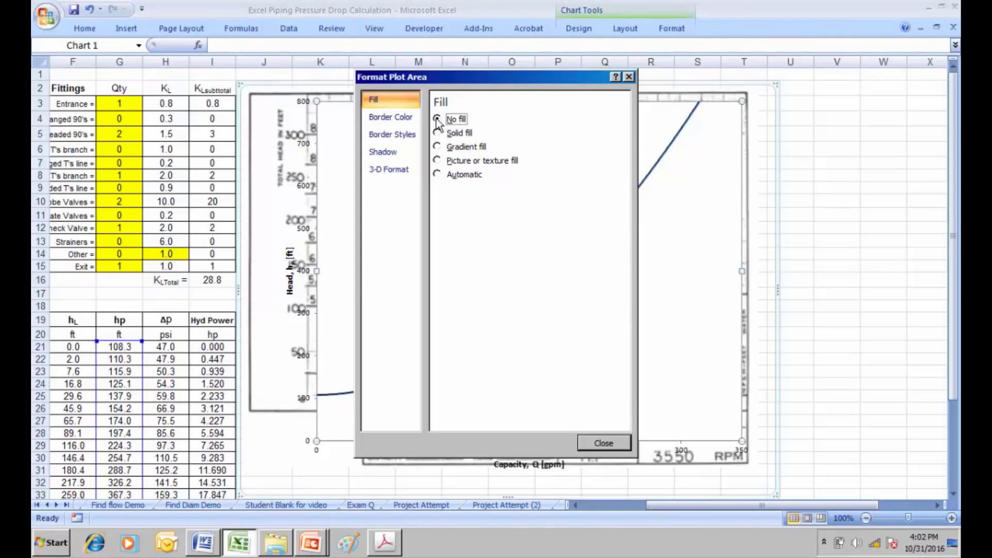
pyautogui.click(605, 443)
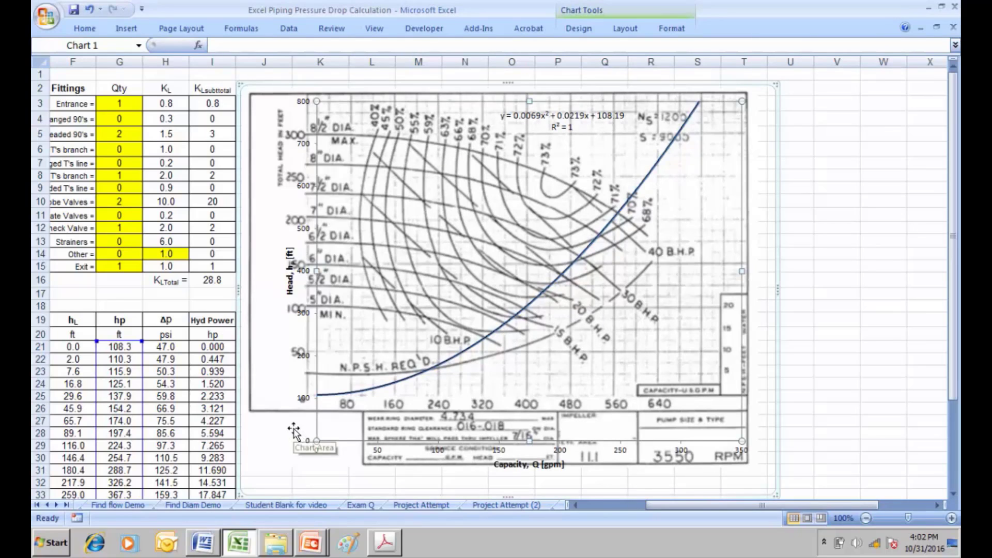
# Step: Shift the chart slightly up and left over the pump curve picture, and select its plot area
pyautogui.moveTo(315, 439); pyautogui.dragTo(299, 429)
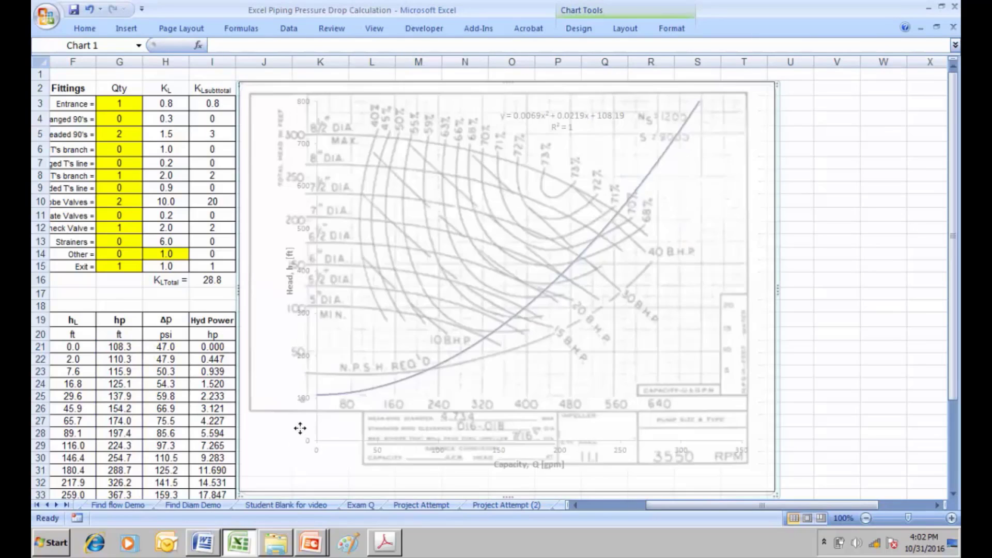
pyautogui.click(327, 436)
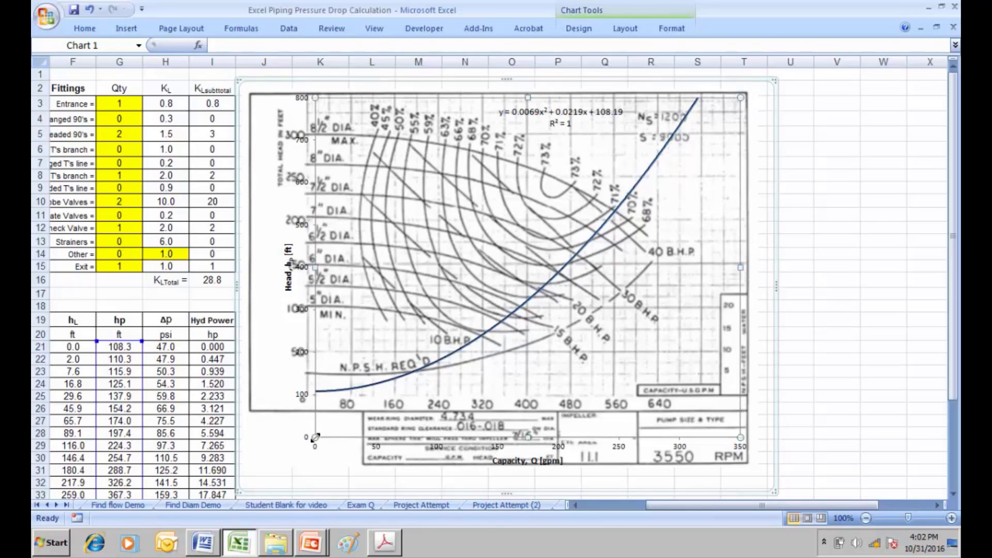
pyautogui.click(305, 318)
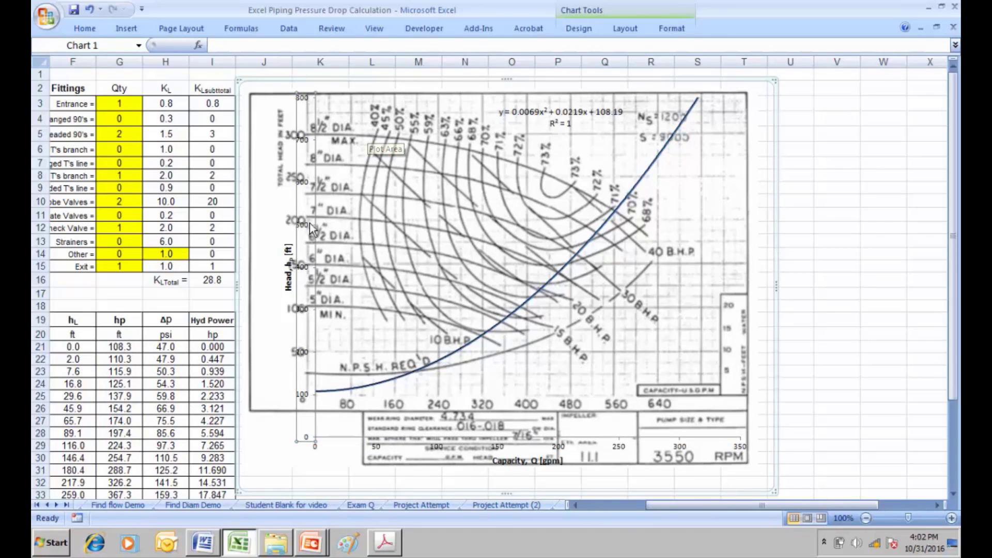
pyautogui.rightClick(304, 394)
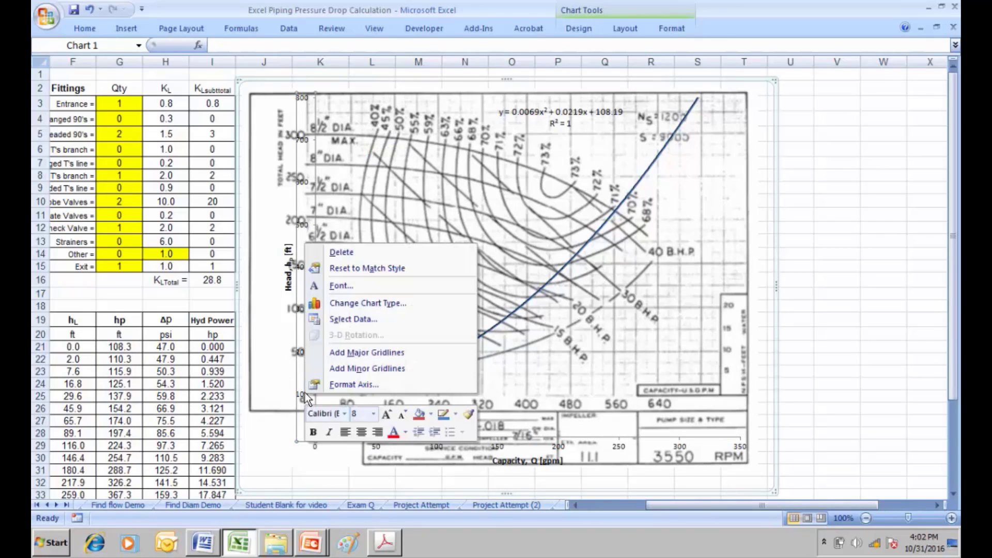
pyautogui.click(336, 384)
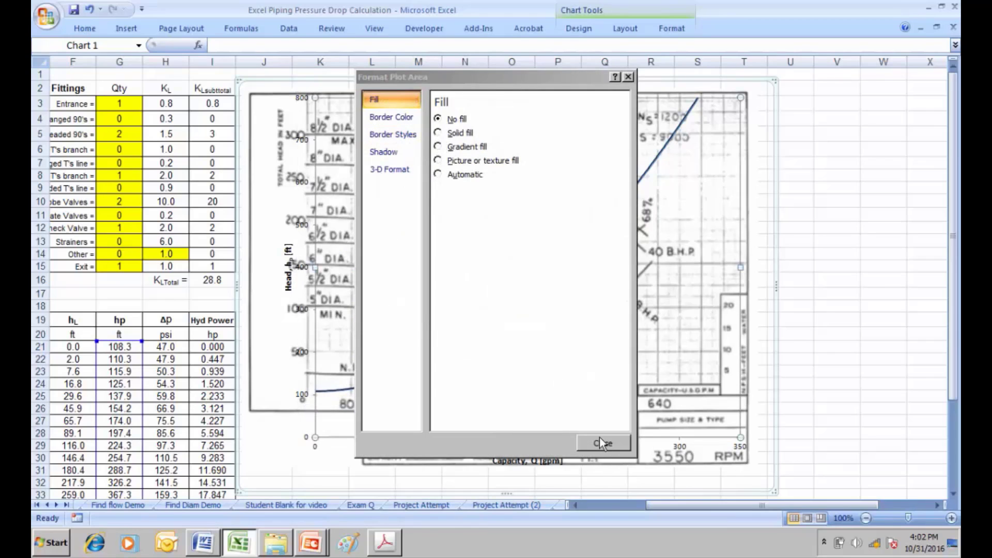
pyautogui.click(601, 443)
# Step: Set the vertical head axis to a maximum of 350 and a major unit of 50
pyautogui.rightClick(303, 394)
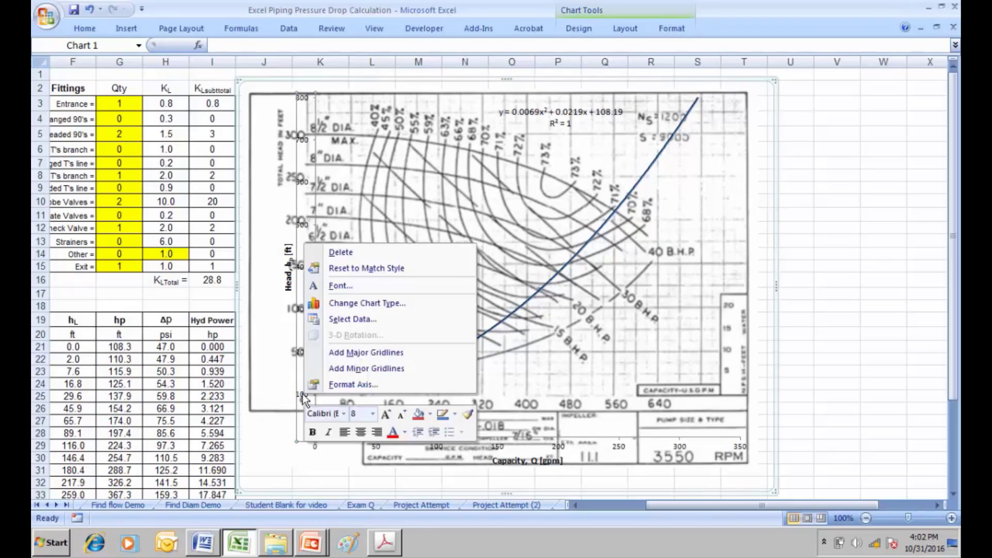
pyautogui.click(341, 385)
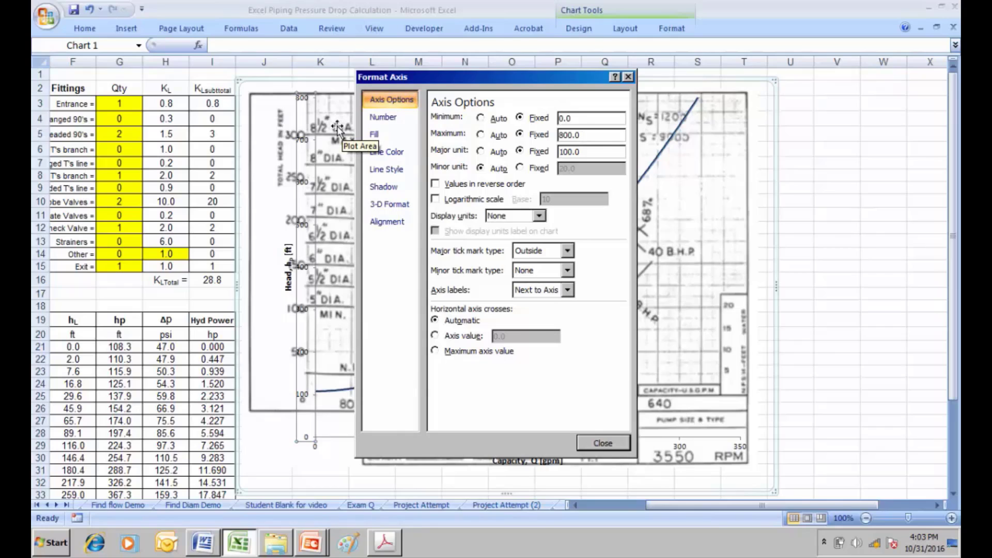
pyautogui.moveTo(589, 136); pyautogui.dragTo(555, 138)
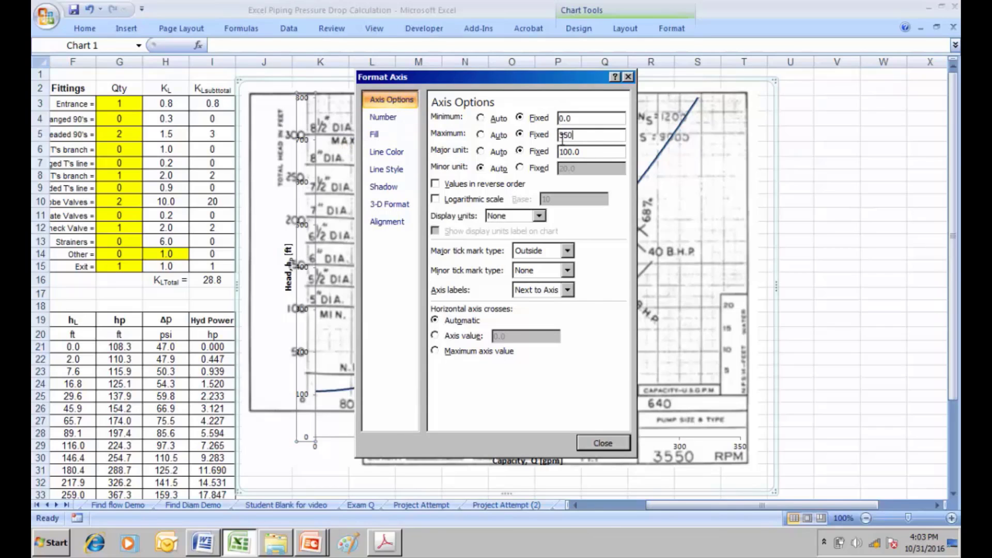
pyautogui.moveTo(581, 151); pyautogui.dragTo(556, 151)
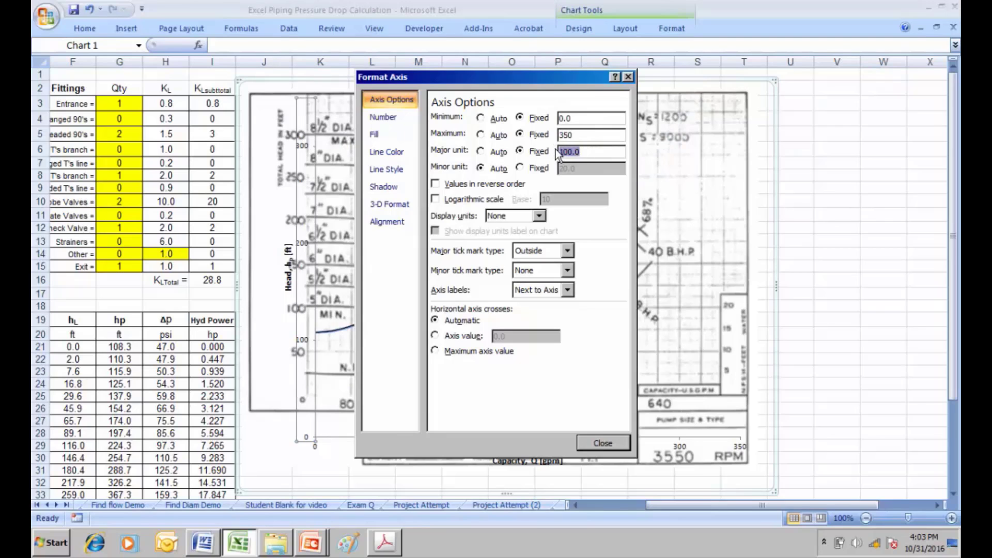
pyautogui.write('50')
pyautogui.click(604, 443)
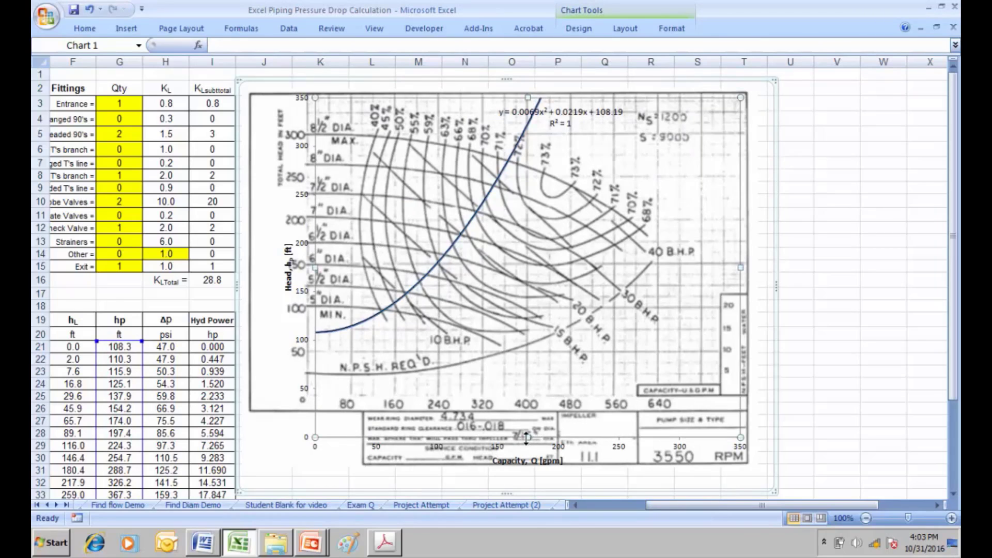
# Step: Resize the plot area so its zero corner sits on the pump curve's origin and its upper edge meets the picture's upper border
pyautogui.moveTo(316, 437); pyautogui.dragTo(308, 397)
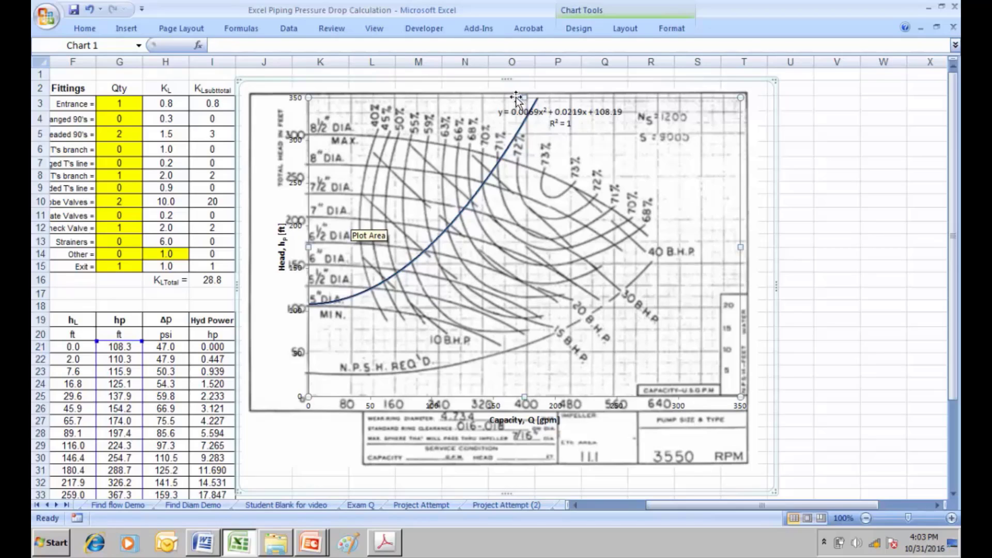
pyautogui.moveTo(524, 96); pyautogui.dragTo(525, 94)
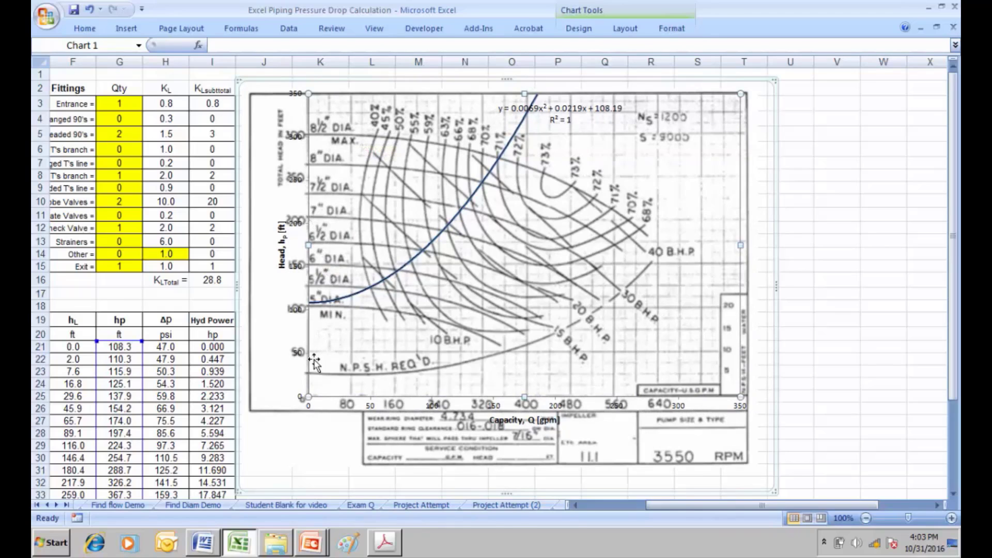
# Step: Set the head axis maximum to 300 and lower the plot area's upper edge to the picture's 300 ft line
pyautogui.rightClick(301, 140)
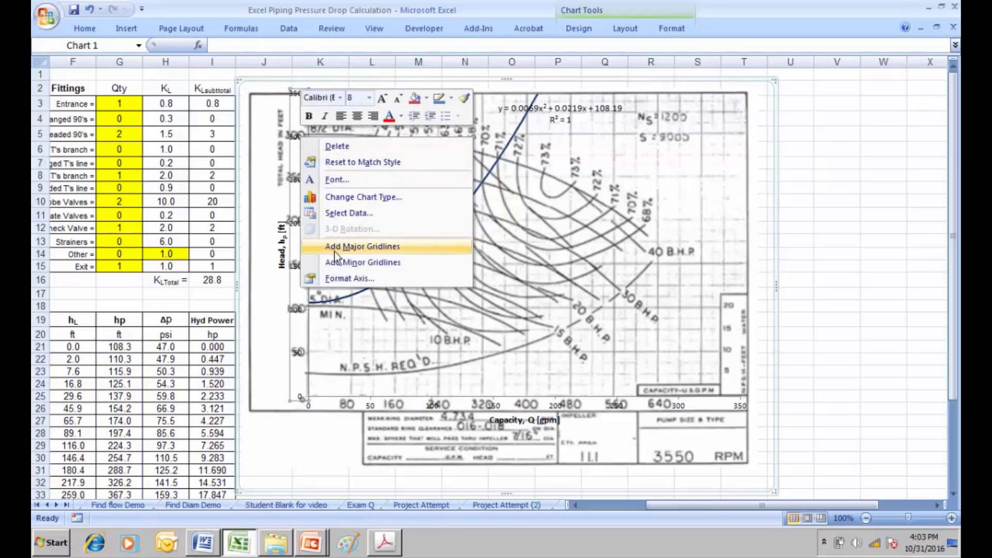
pyautogui.click(342, 280)
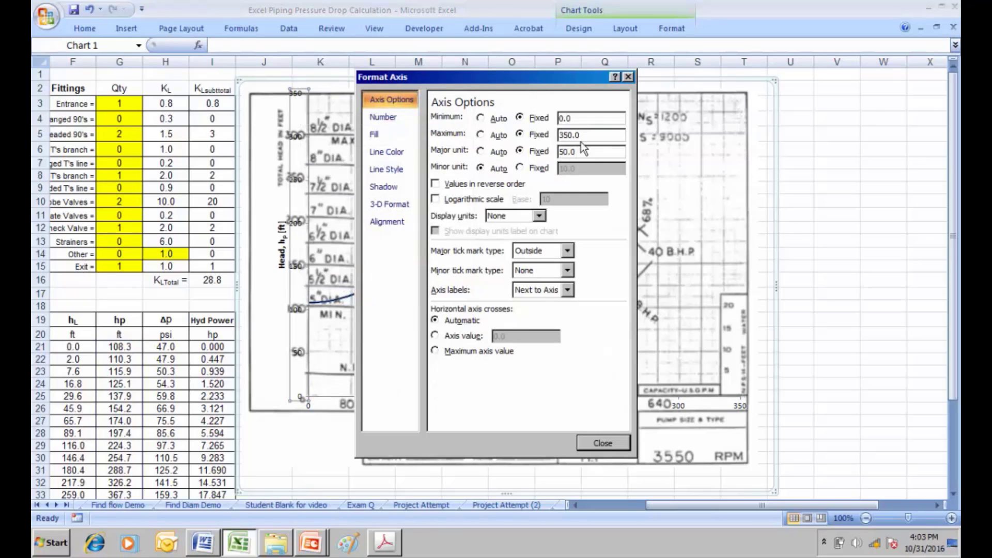
pyautogui.moveTo(583, 135); pyautogui.dragTo(558, 137)
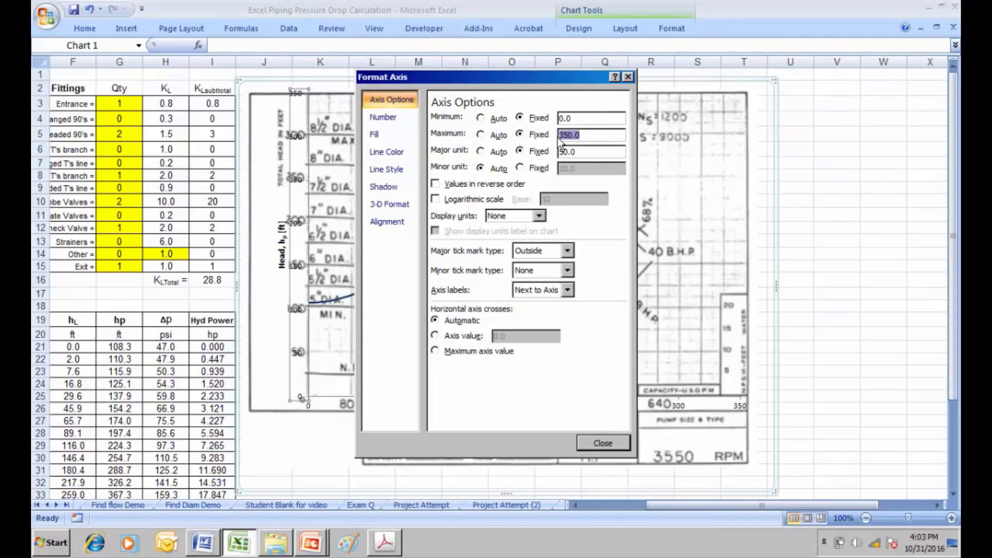
pyautogui.click(603, 443)
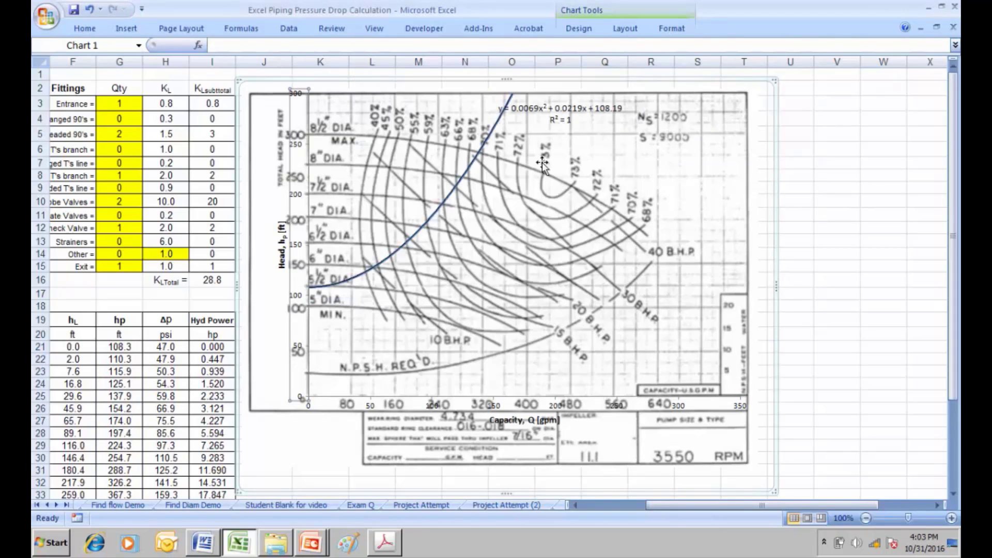
pyautogui.click(389, 139)
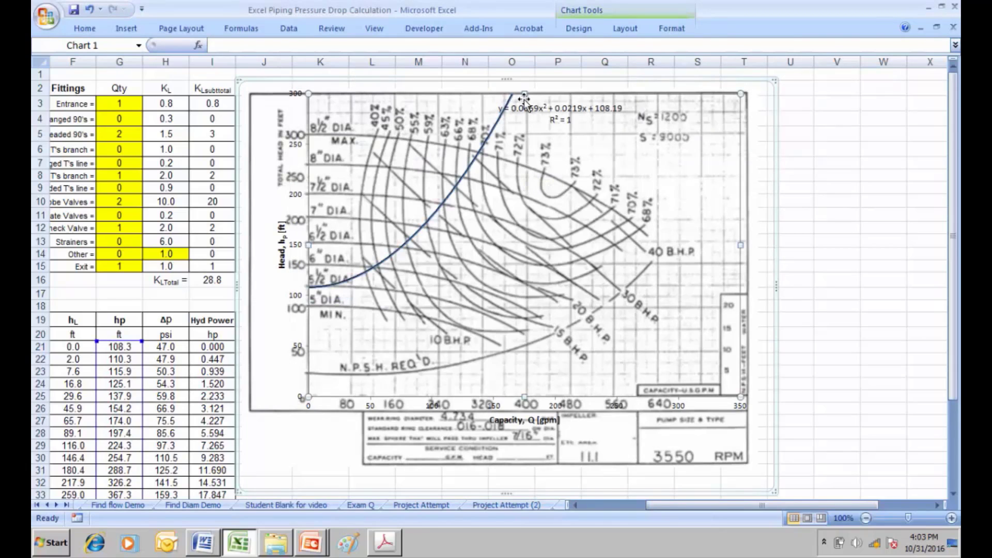
pyautogui.moveTo(525, 95); pyautogui.dragTo(514, 129)
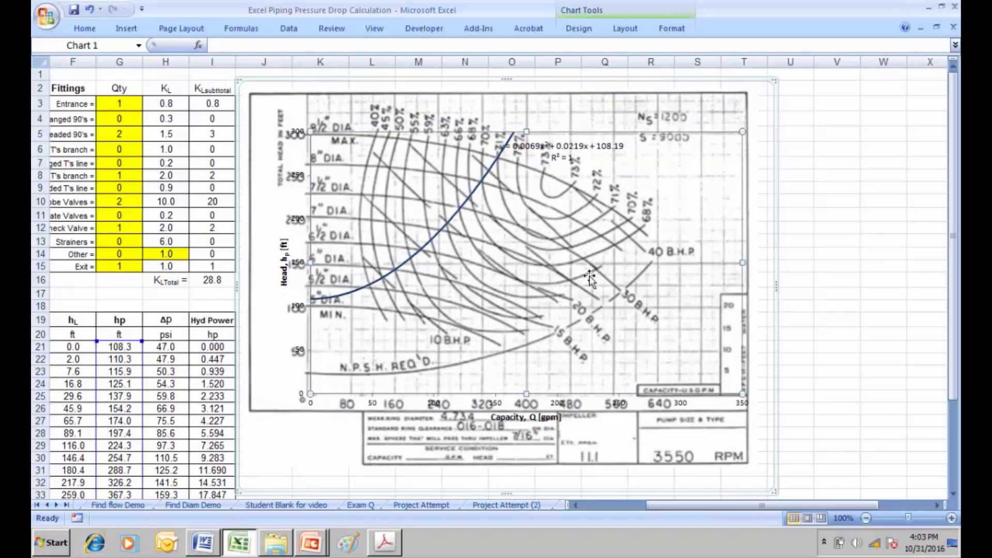
# Step: Set the horizontal capacity axis to a maximum of 640 and a major unit of 80
pyautogui.rightClick(560, 404)
pyautogui.click(590, 398)
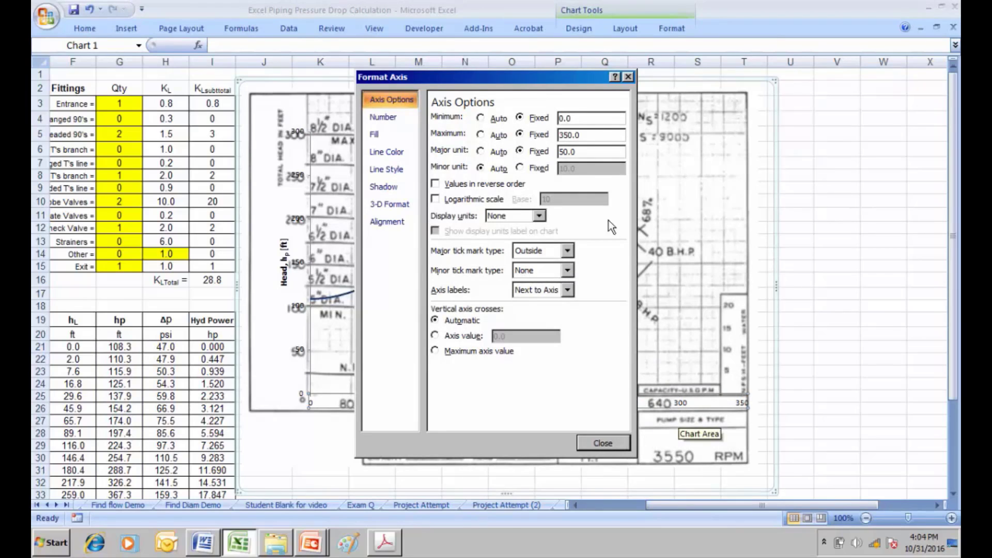
pyautogui.moveTo(584, 136); pyautogui.dragTo(554, 139)
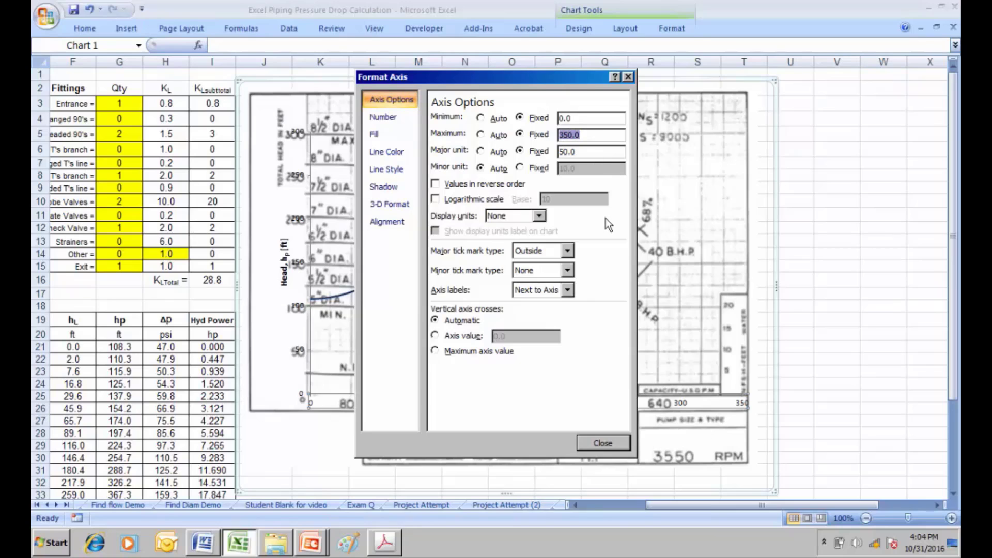
pyautogui.write('640')
pyautogui.moveTo(577, 87); pyautogui.dragTo(418, 89)
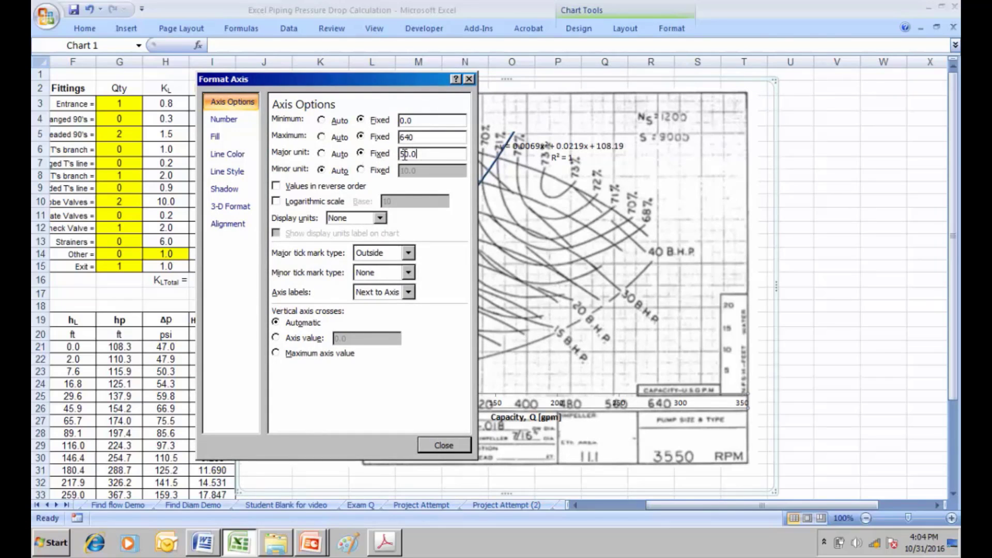
pyautogui.moveTo(420, 154); pyautogui.dragTo(399, 155)
pyautogui.write('80')
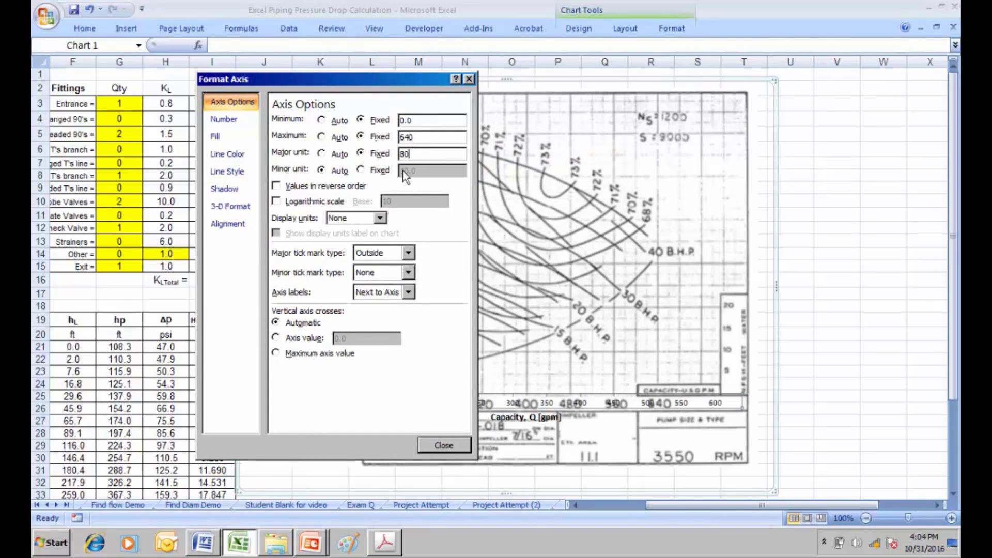
pyautogui.click(444, 445)
# Step: Narrow the plot area to end at the picture's 640 gpm mark and fine-tune its other edges to the pump curve's axis lines
pyautogui.click(641, 341)
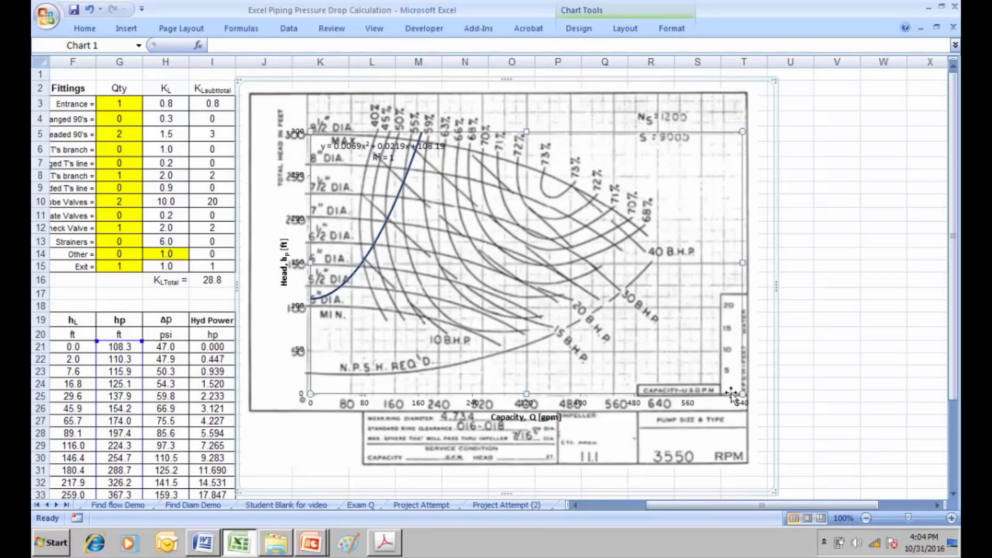
pyautogui.moveTo(740, 393); pyautogui.dragTo(658, 393)
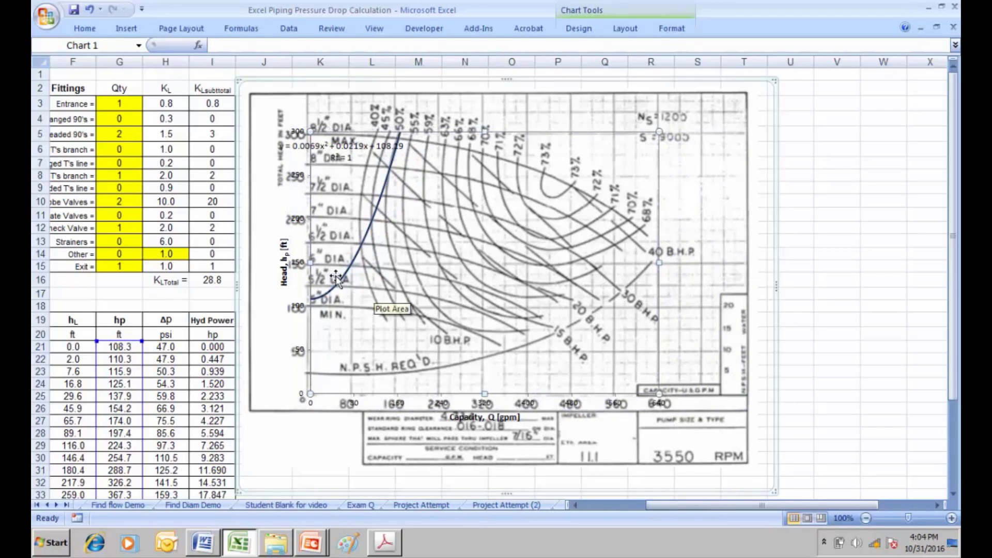
pyautogui.moveTo(311, 262); pyautogui.dragTo(307, 263)
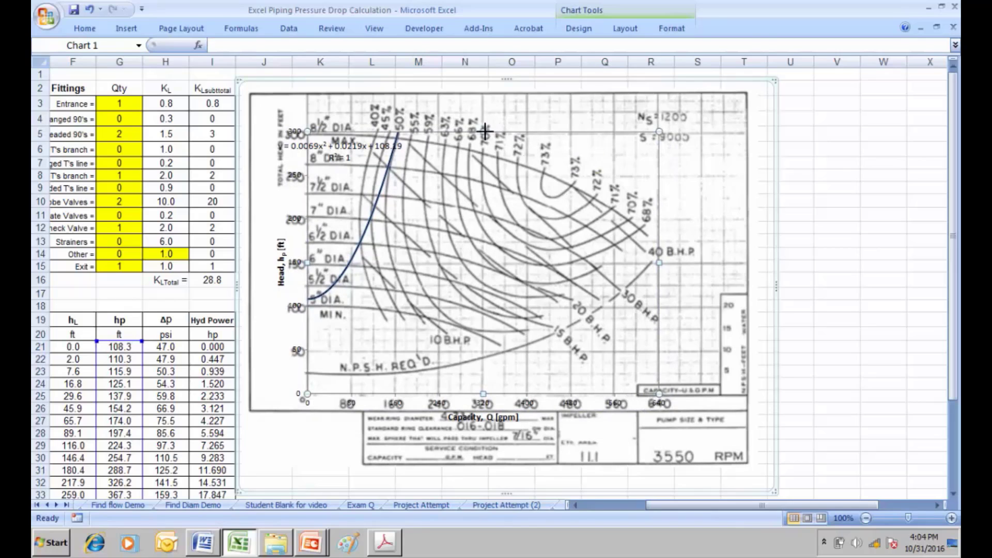
pyautogui.moveTo(485, 132); pyautogui.dragTo(484, 133)
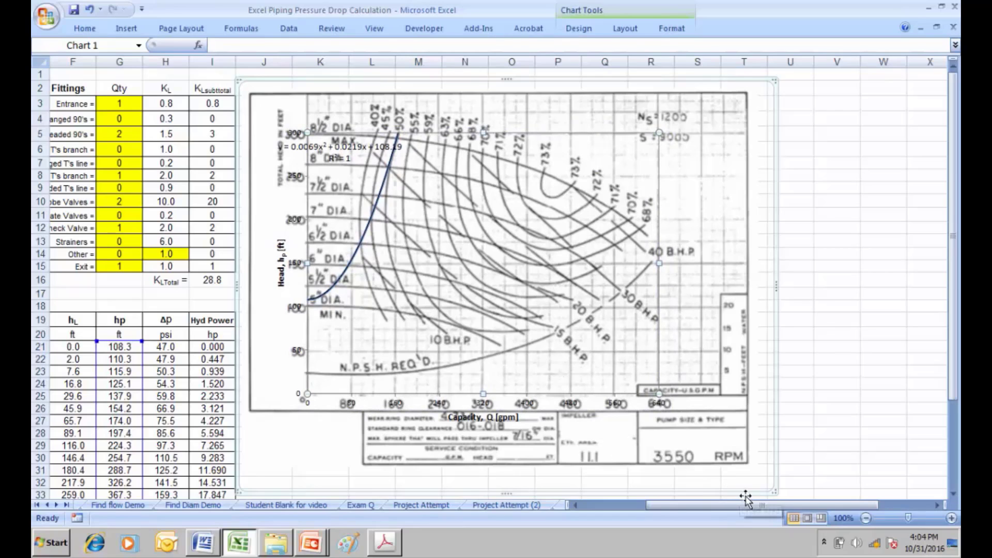
pyautogui.click(782, 424)
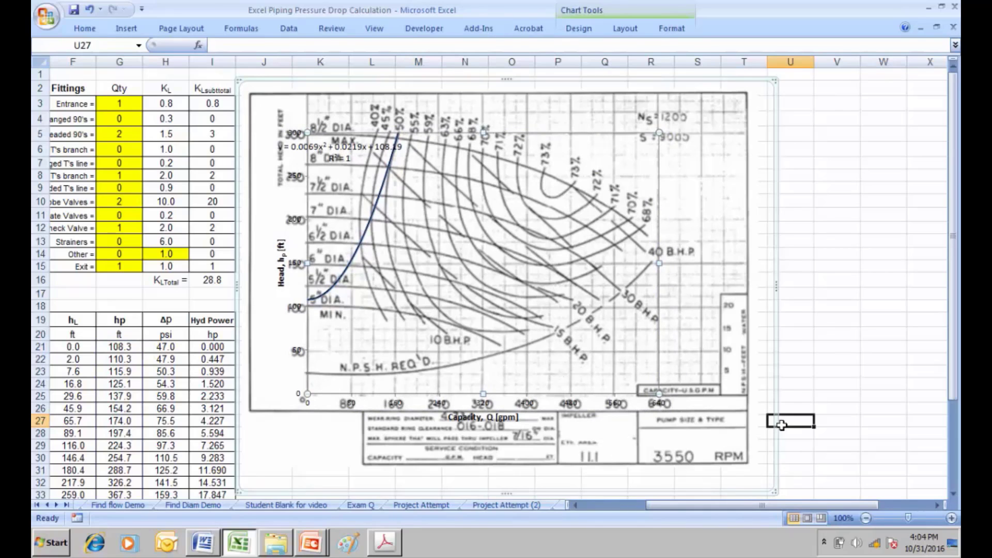
pyautogui.click(672, 382)
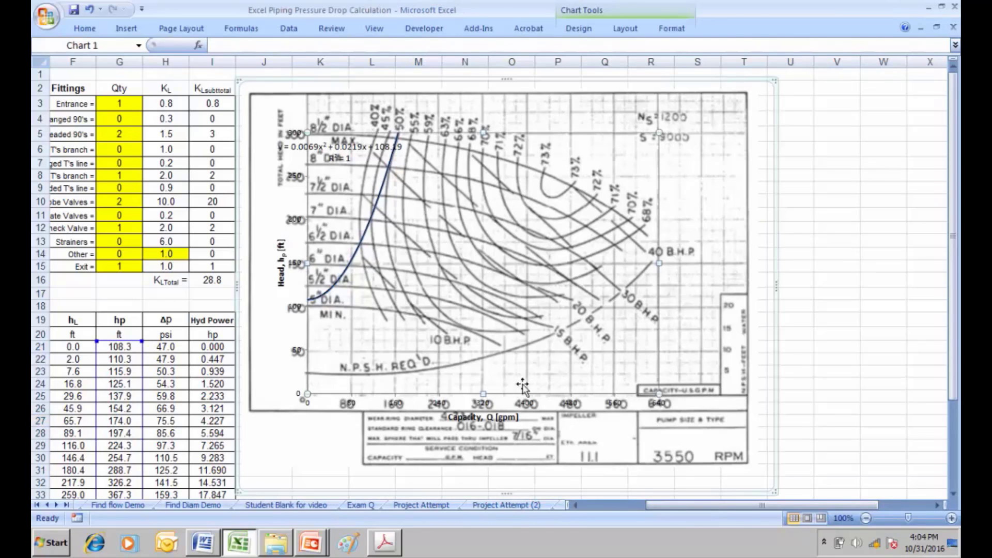
pyautogui.moveTo(483, 393); pyautogui.dragTo(484, 396)
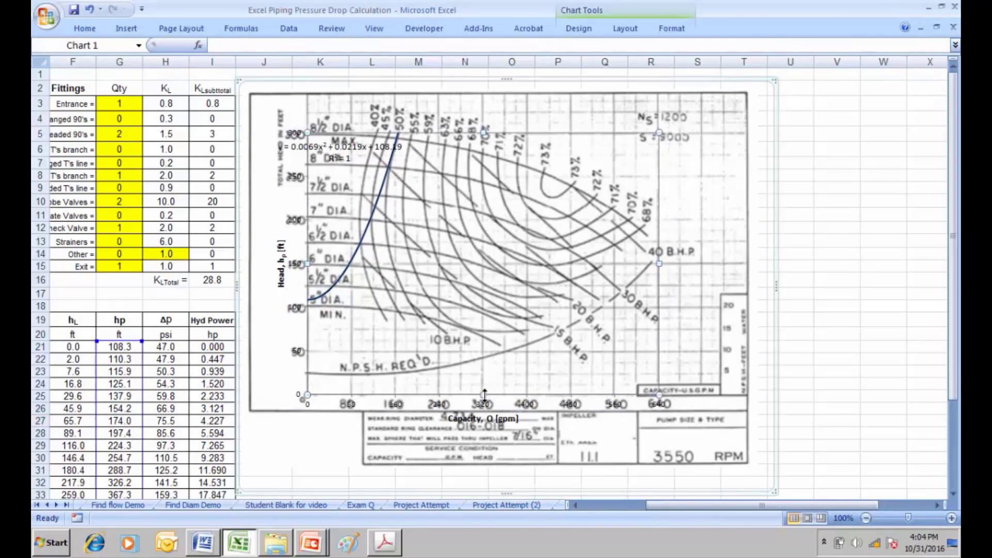
# Step: Delete the chart's capacity and head axis titles
pyautogui.click(487, 418)
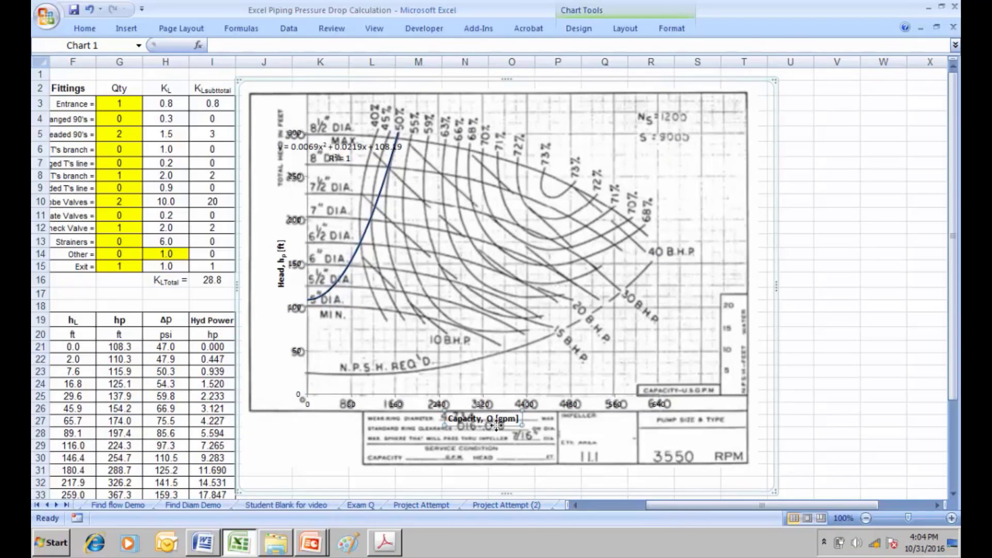
pyautogui.press('Delete')
pyautogui.click(283, 274)
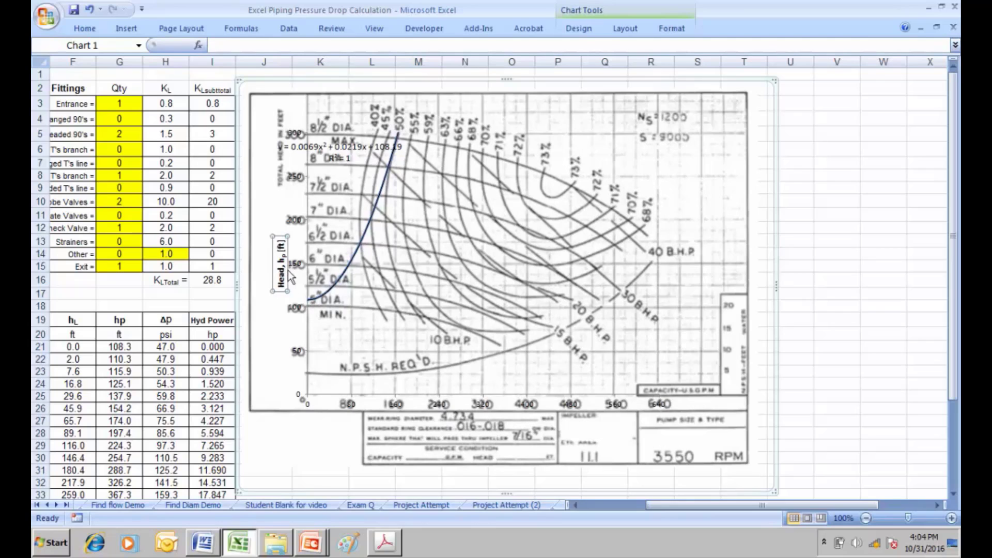
pyautogui.press('Delete')
# Step: Set the axis labels of the vertical head axis to None
pyautogui.click(295, 268)
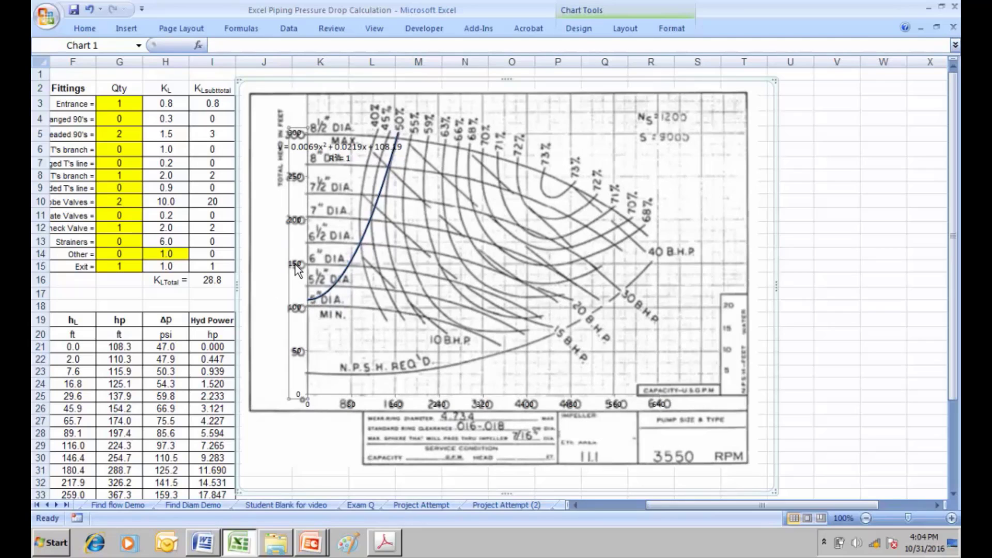
pyautogui.rightClick(296, 268)
pyautogui.click(337, 407)
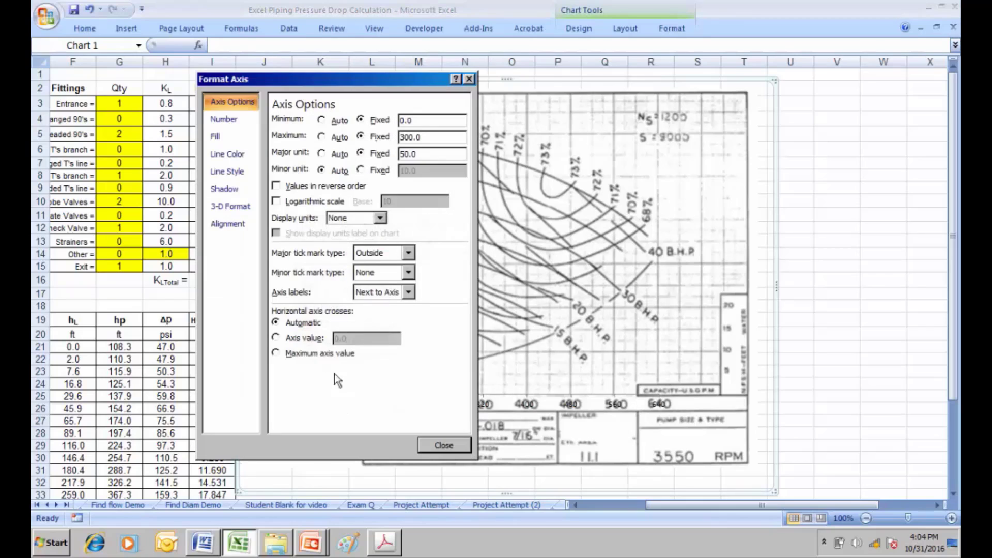
pyautogui.click(410, 293)
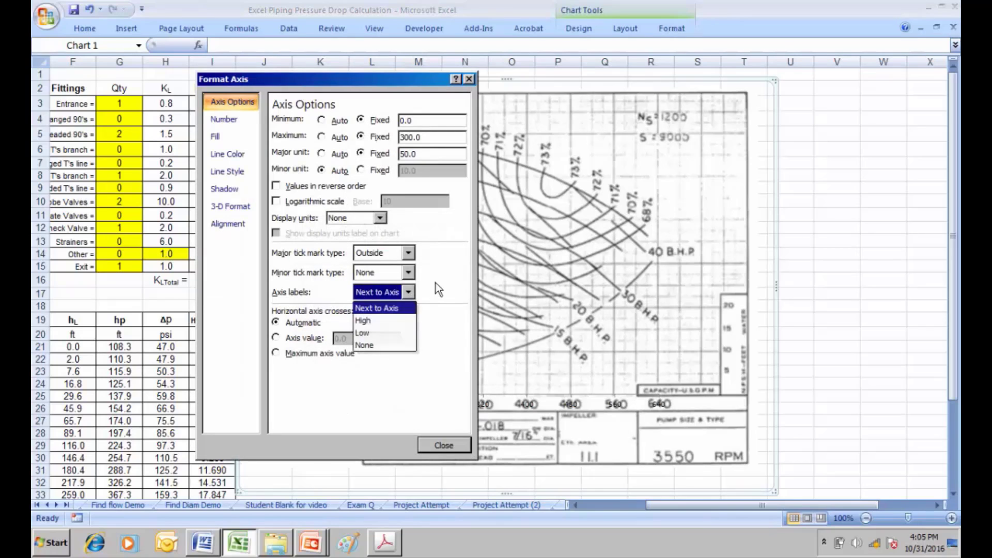
pyautogui.click(414, 293)
pyautogui.click(410, 293)
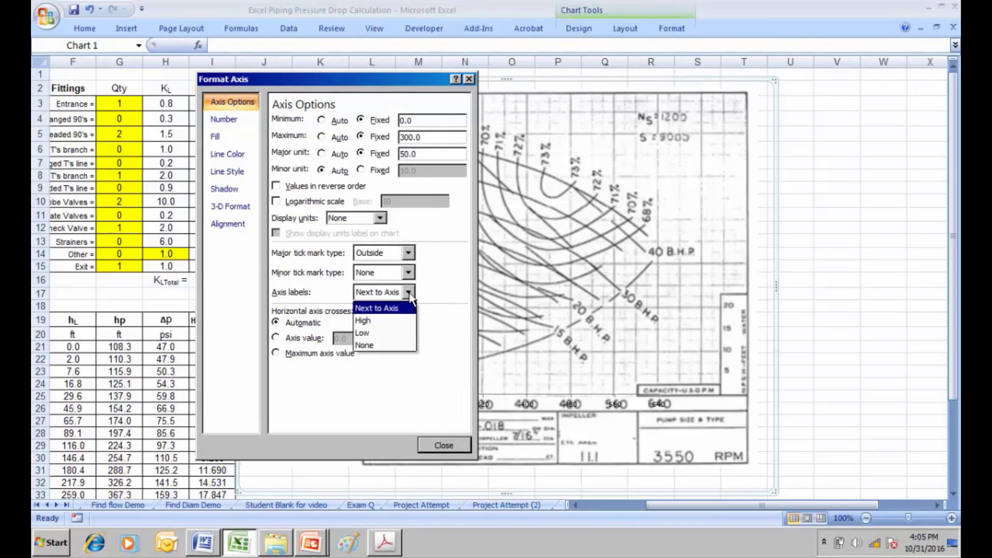
pyautogui.click(384, 345)
# Step: Set the axis labels of the horizontal capacity axis to None and finish formatting the axis
pyautogui.click(572, 406)
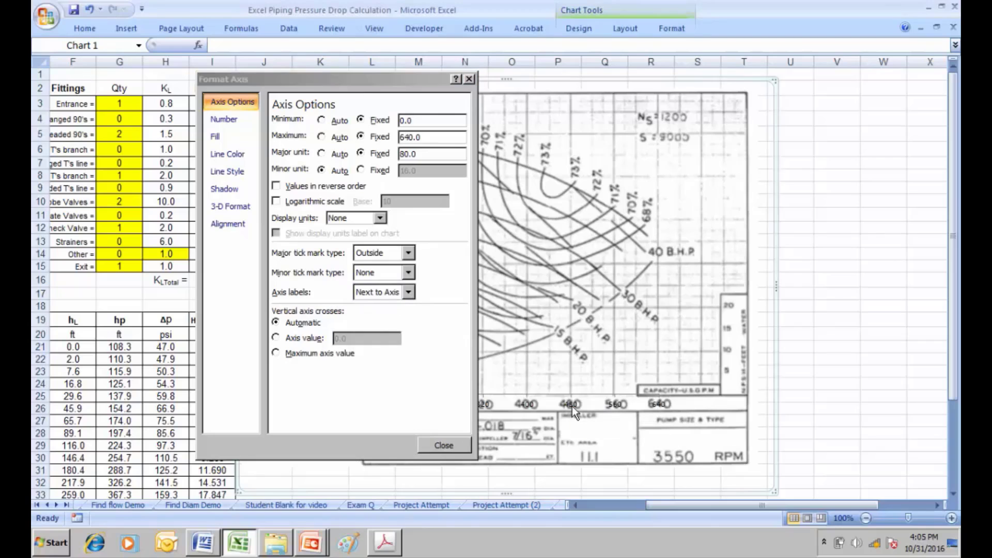
pyautogui.click(408, 293)
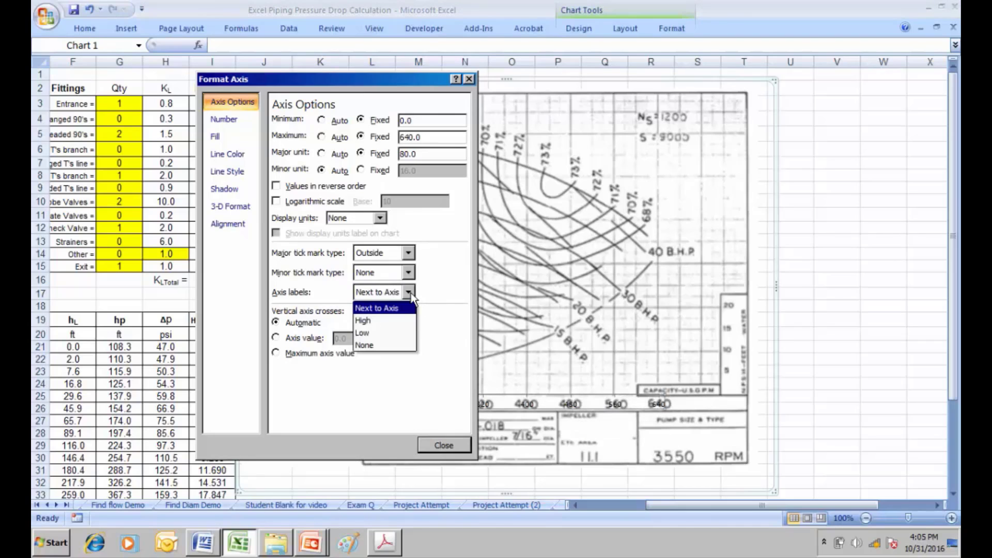
pyautogui.click(382, 346)
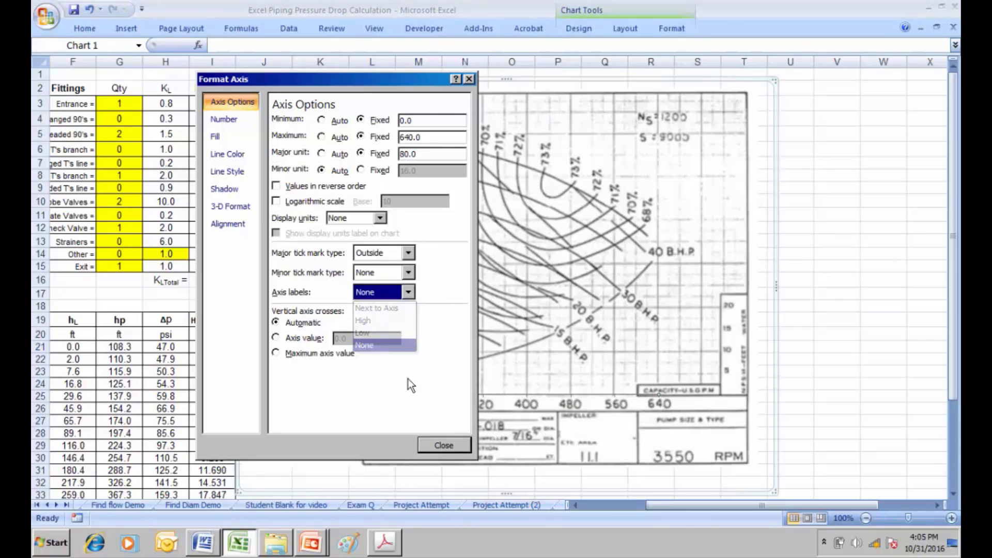
pyautogui.click(444, 445)
pyautogui.click(817, 352)
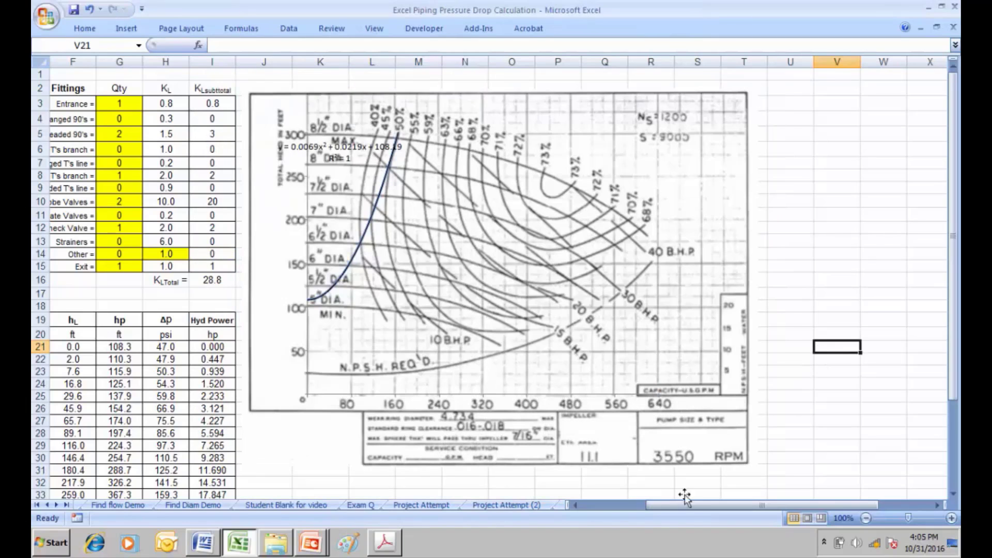
# Step: Delete the trendline equation and R² label from the overlaid system curve chart
pyautogui.moveTo(683, 505); pyautogui.dragTo(617, 505)
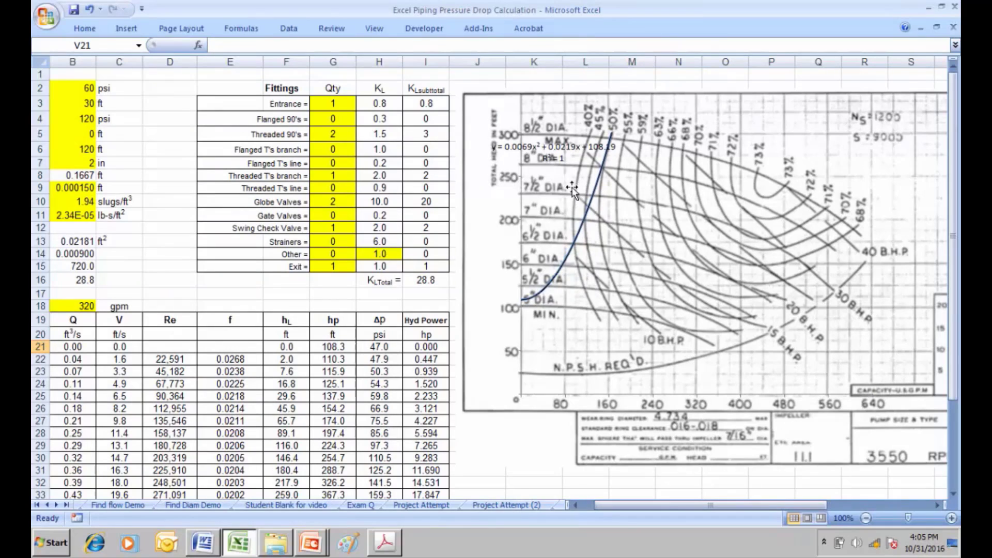
pyautogui.click(567, 154)
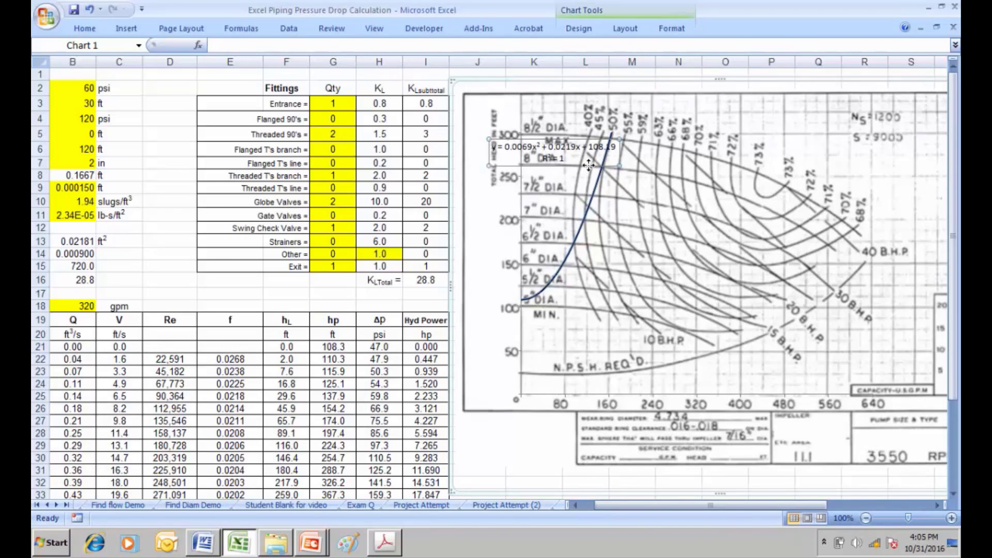
pyautogui.press('Delete')
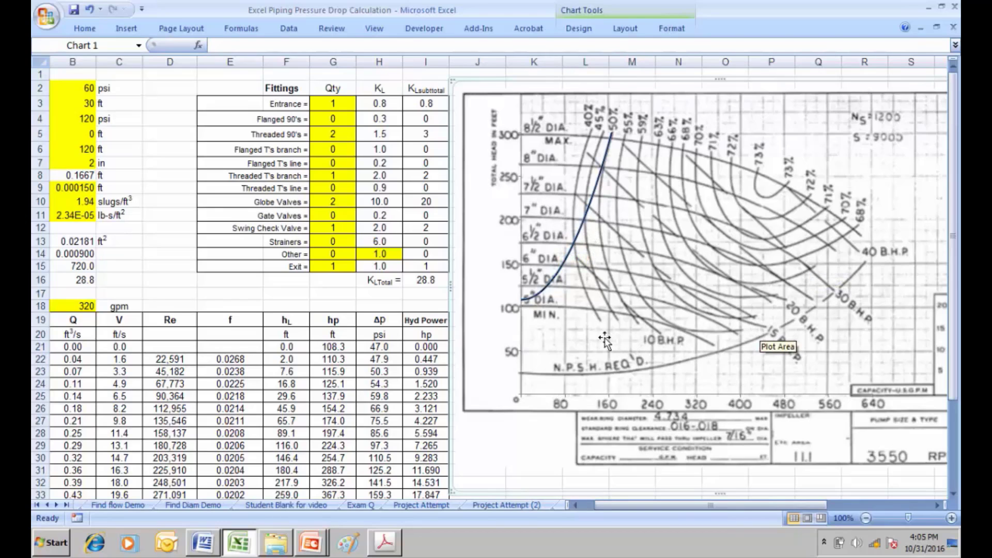
# Step: Set the pipe diameter D in cell B7 to 3 in
pyautogui.moveTo(615, 505); pyautogui.dragTo(601, 506)
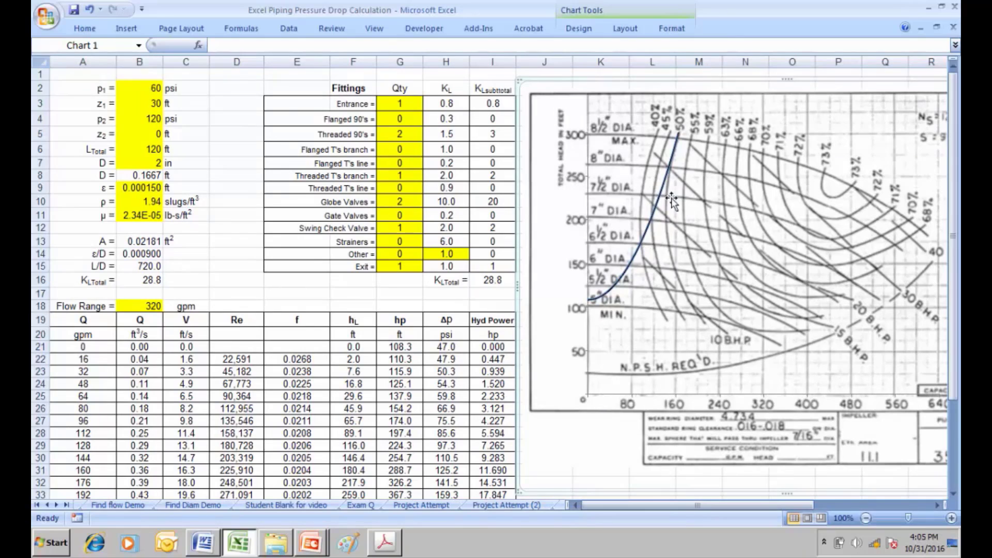
pyautogui.click(158, 163)
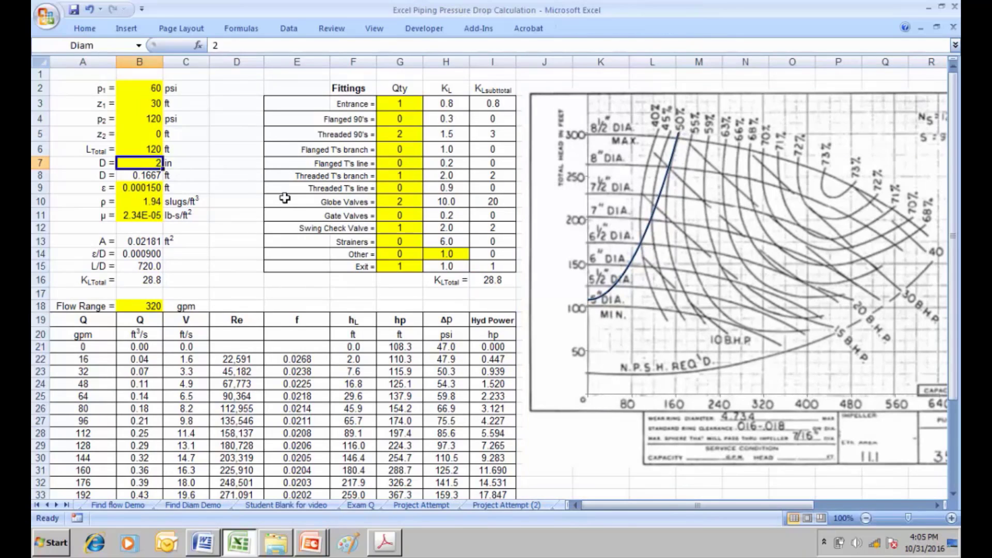
pyautogui.write('3')
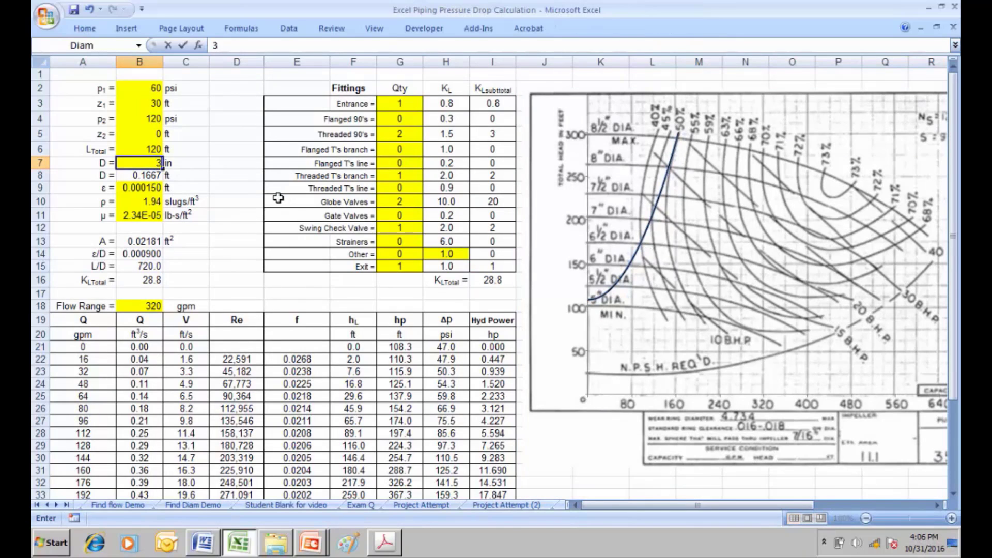
pyautogui.press('Return')
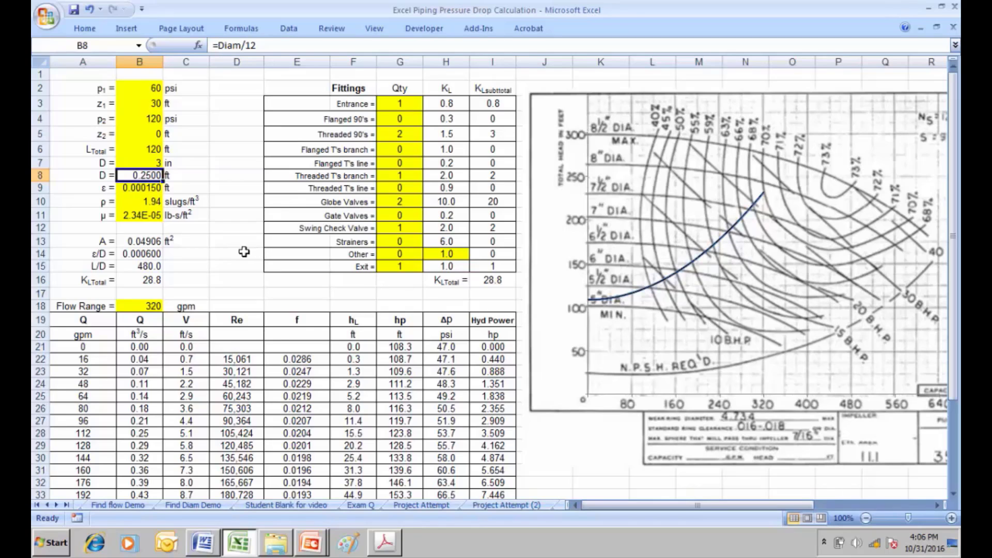
# Step: Set the pipe diameter D in cell B7 to 3.5 in
pyautogui.click(150, 163)
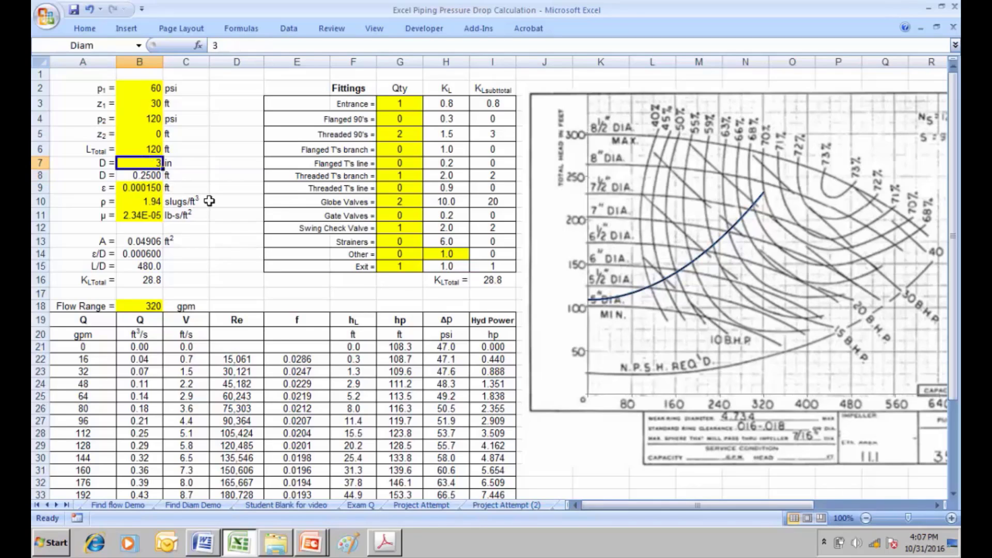
pyautogui.write('3')
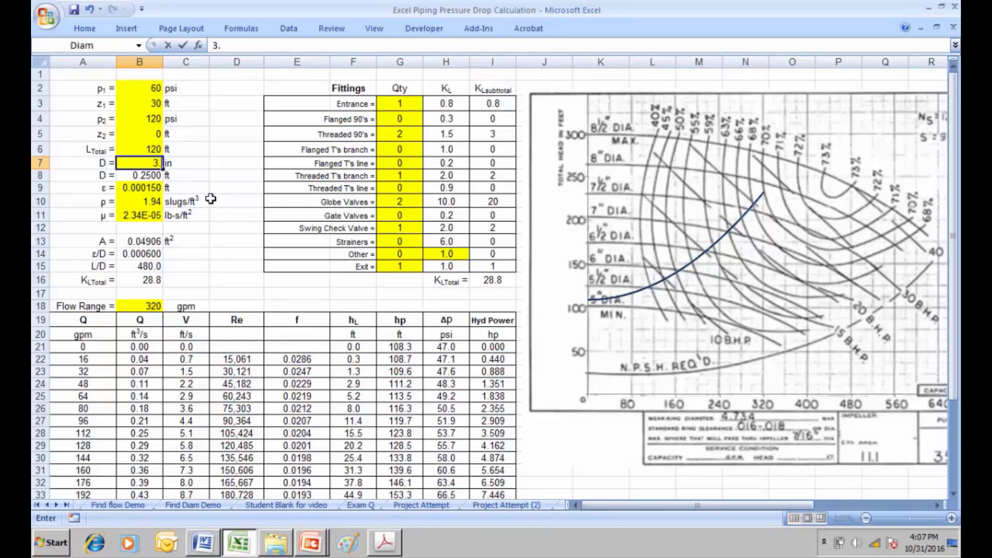
pyautogui.write('.5')
pyautogui.press('Return')
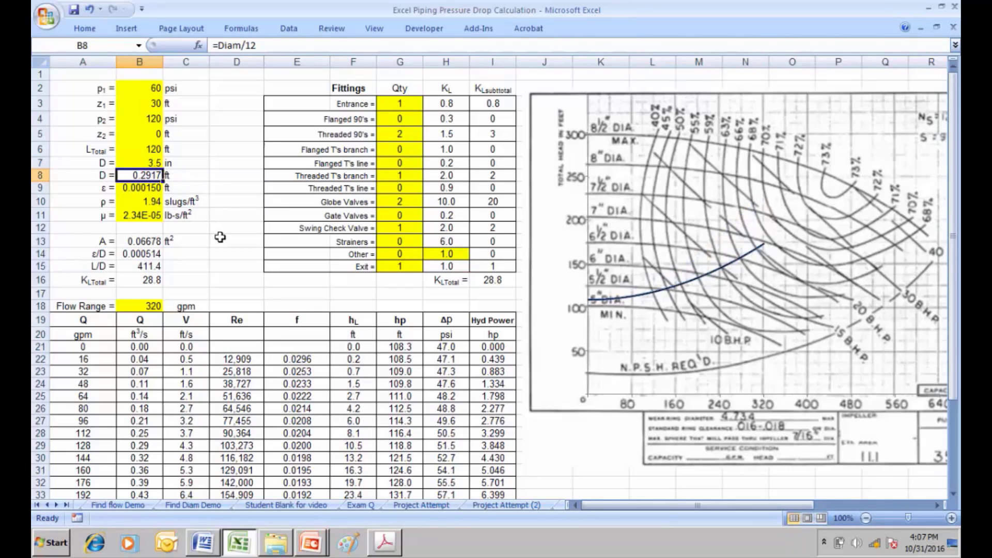
# Step: Set the Flow Range in cell B18 to 500 gpm to extend the system curve
pyautogui.click(154, 302)
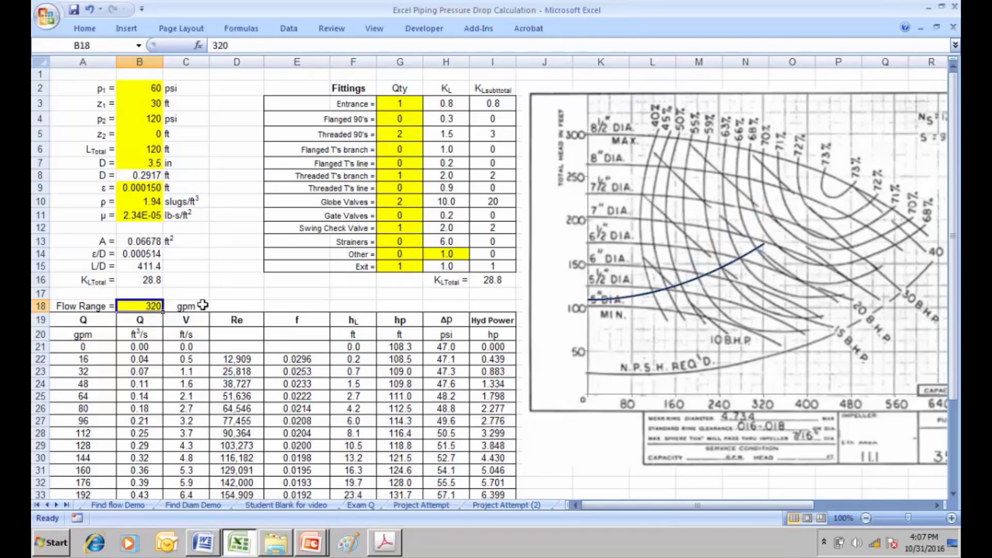
pyautogui.write('500')
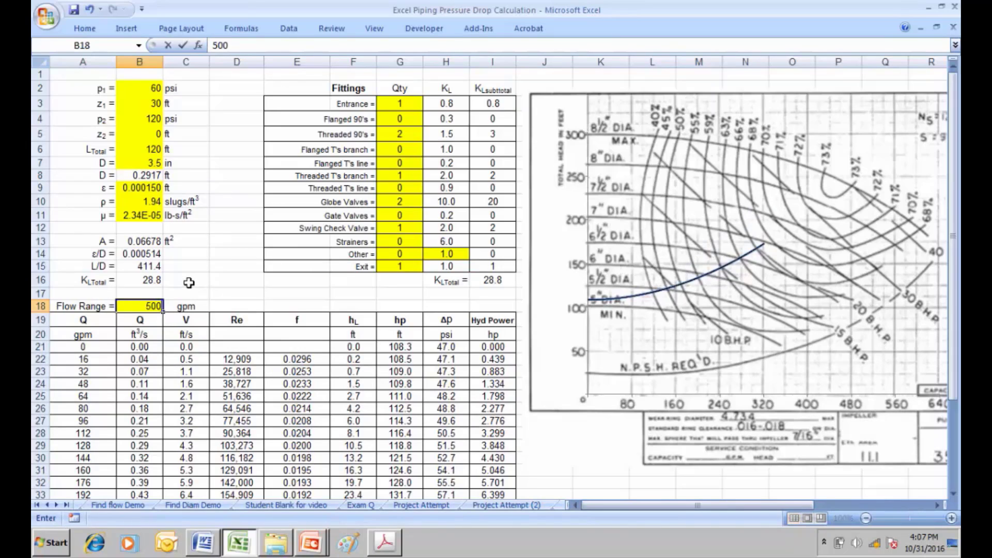
pyautogui.press('Return')
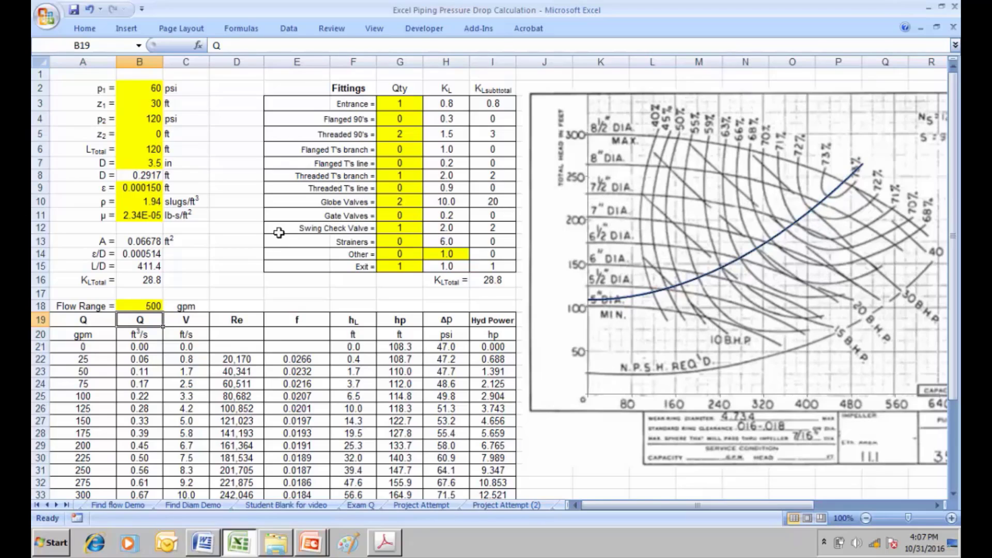
# Step: Switch to the Fire Piping System Design Project Template presentation in PowerPoint
pyautogui.click(147, 120)
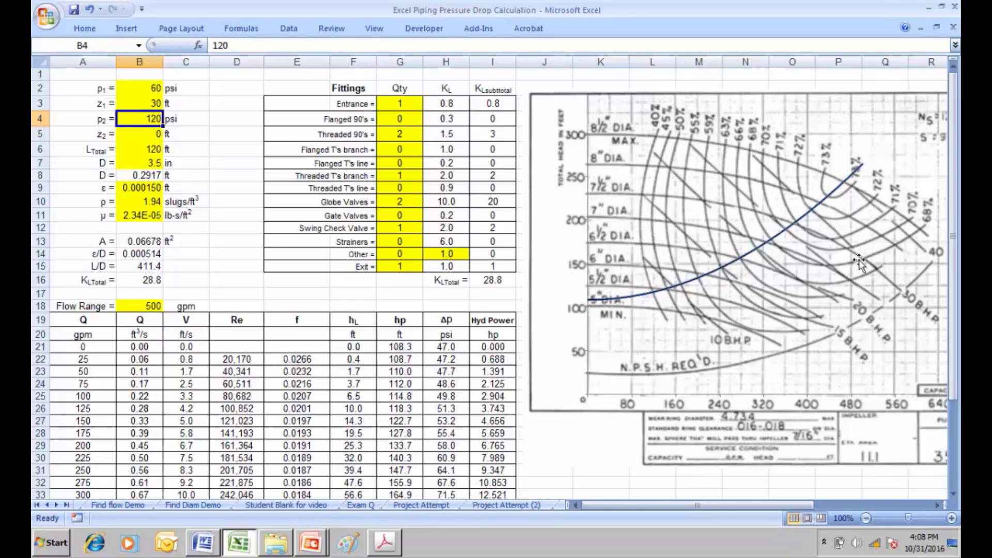
pyautogui.click(316, 547)
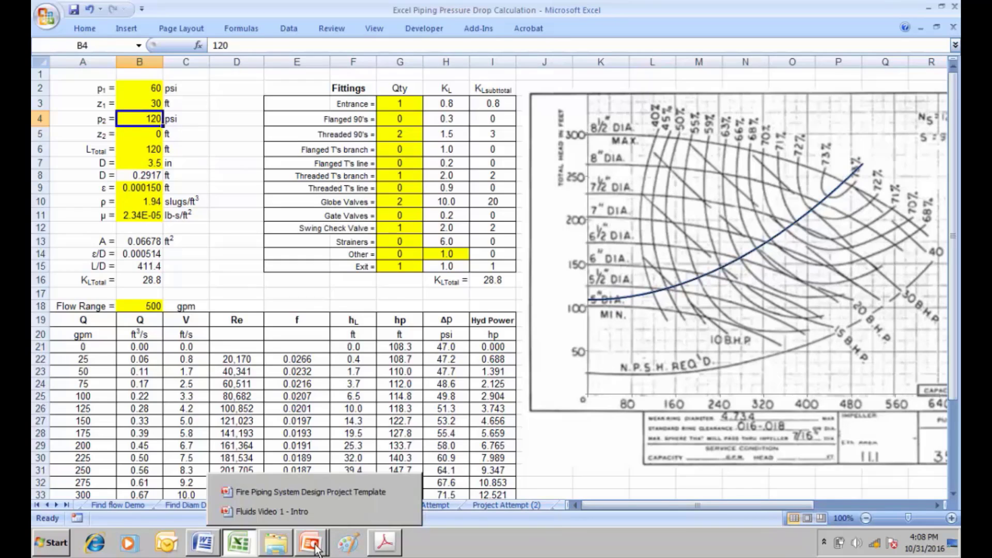
pyautogui.click(328, 492)
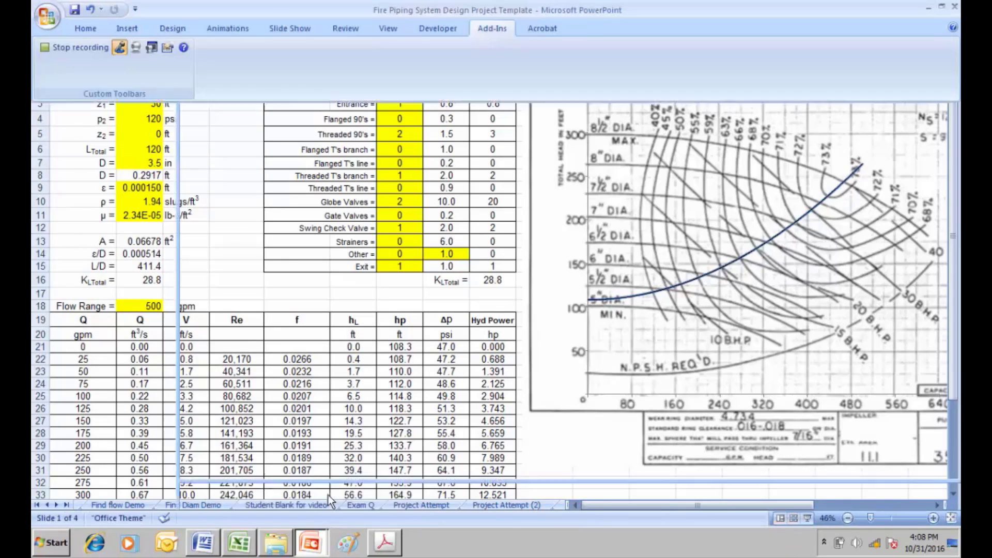